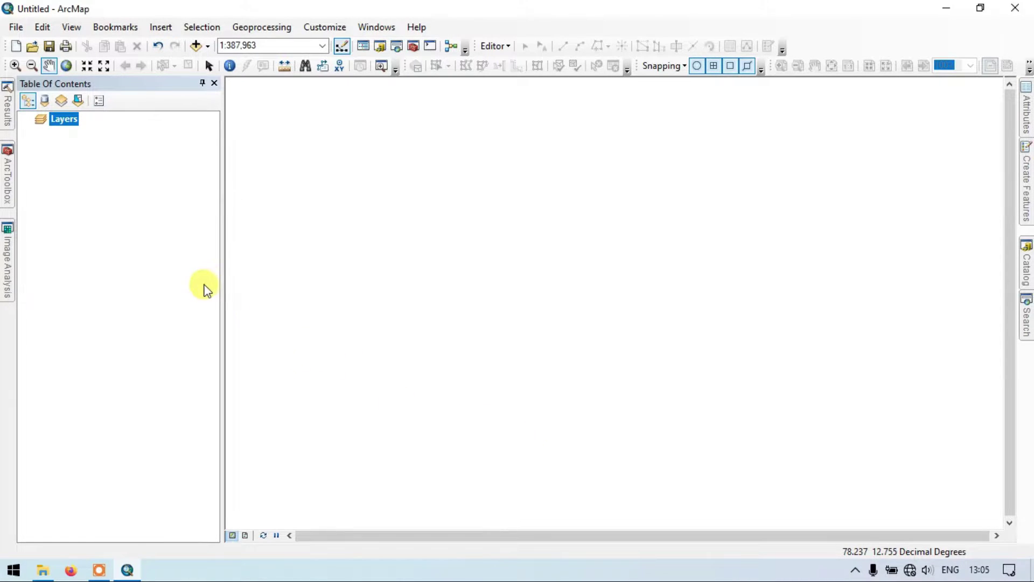
Add DEM_clip_final.tif to the map and pan the grayscale elevation surface into view
{"action": "left_click", "coordinate": [209, 45]}
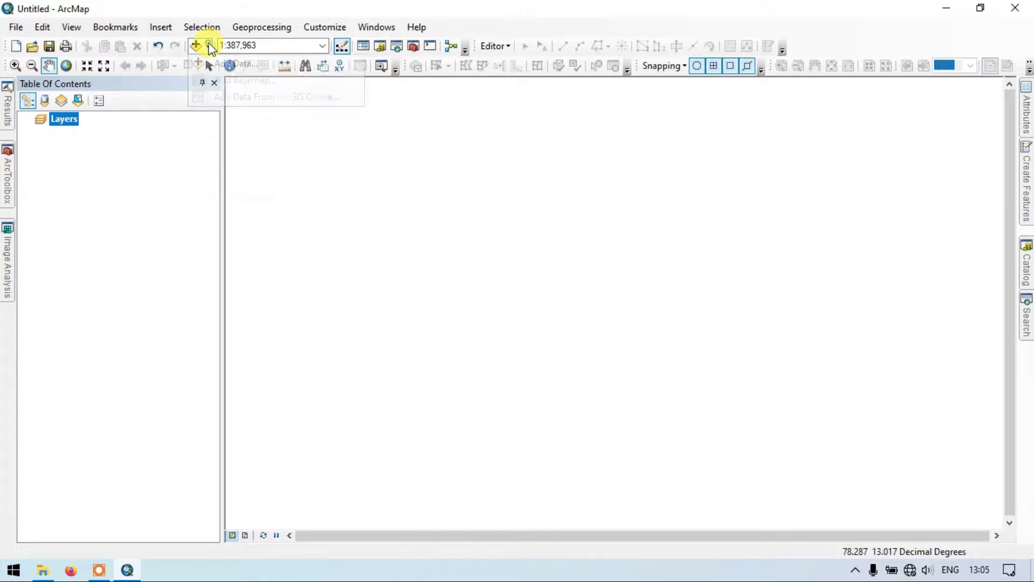
{"action": "left_click", "coordinate": [228, 64]}
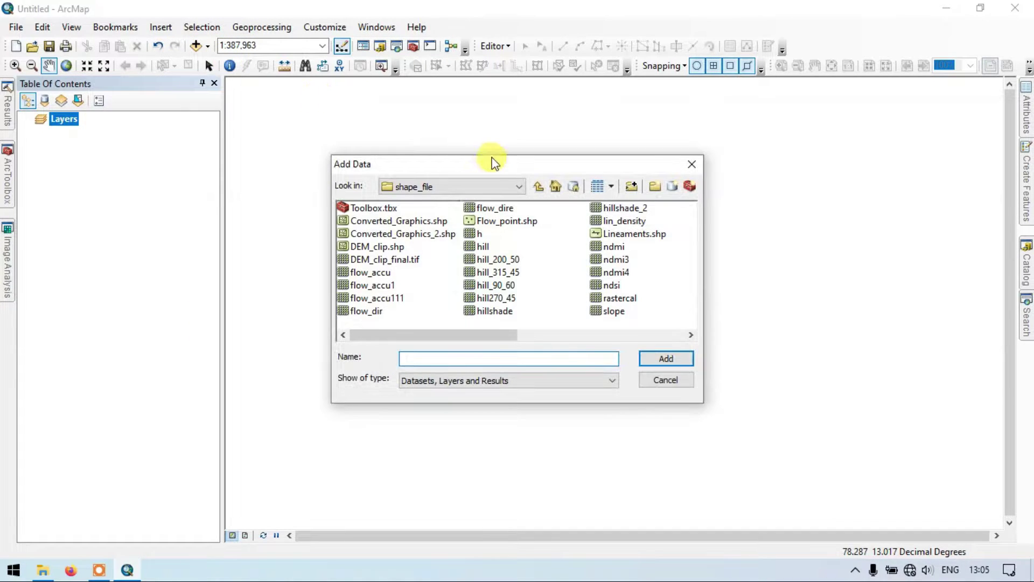
{"action": "left_click", "coordinate": [394, 260]}
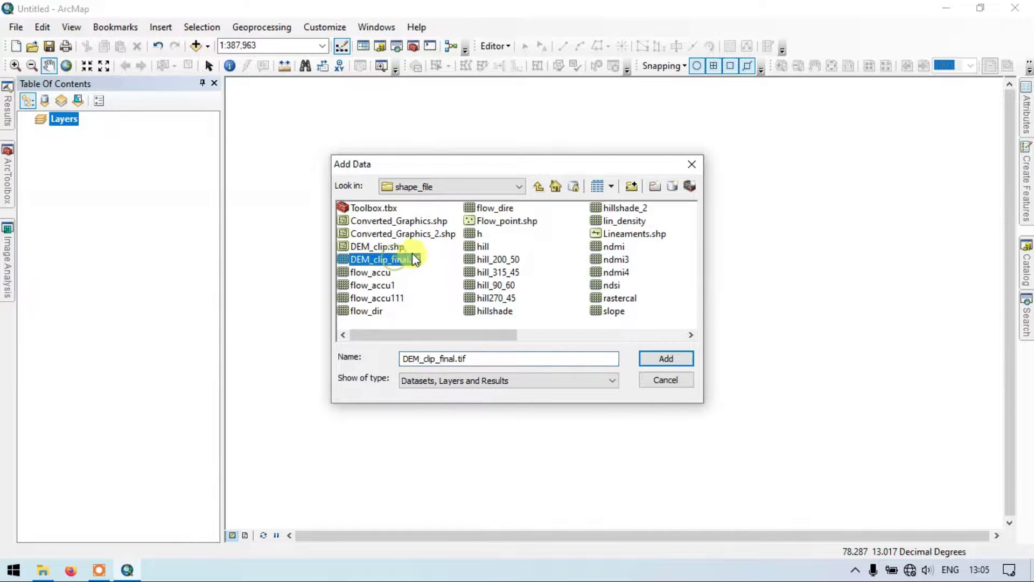
{"action": "left_click", "coordinate": [666, 362]}
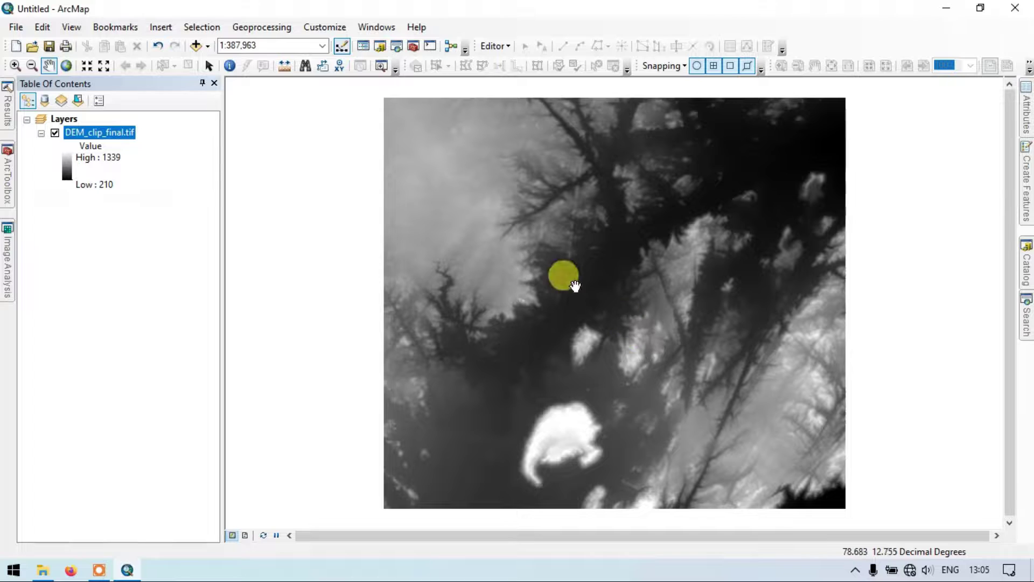
{"action": "left_click_drag", "start_coordinate": [623, 173], "coordinate": [563, 172]}
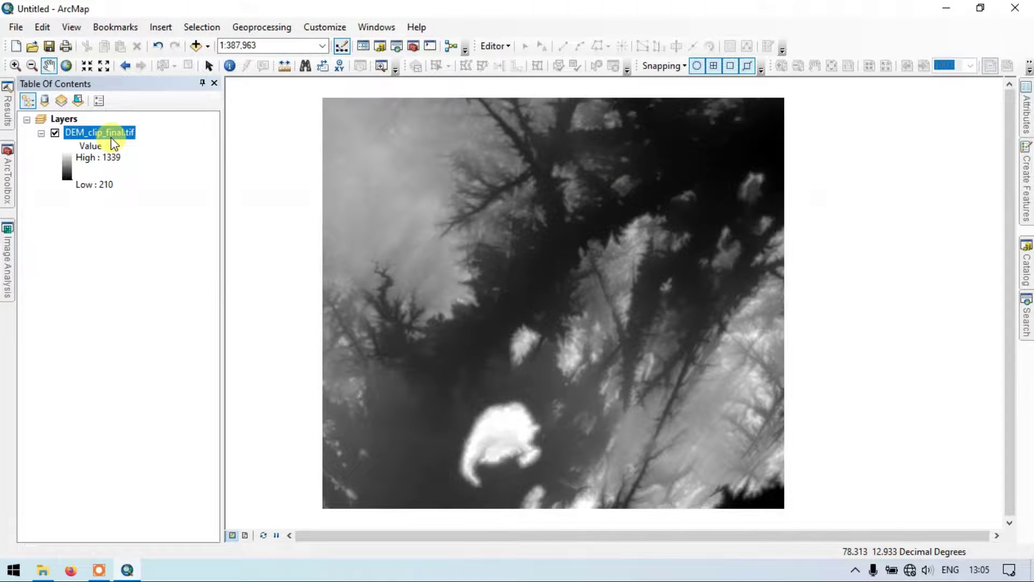
{"action": "left_click_drag", "start_coordinate": [458, 157], "coordinate": [400, 154]}
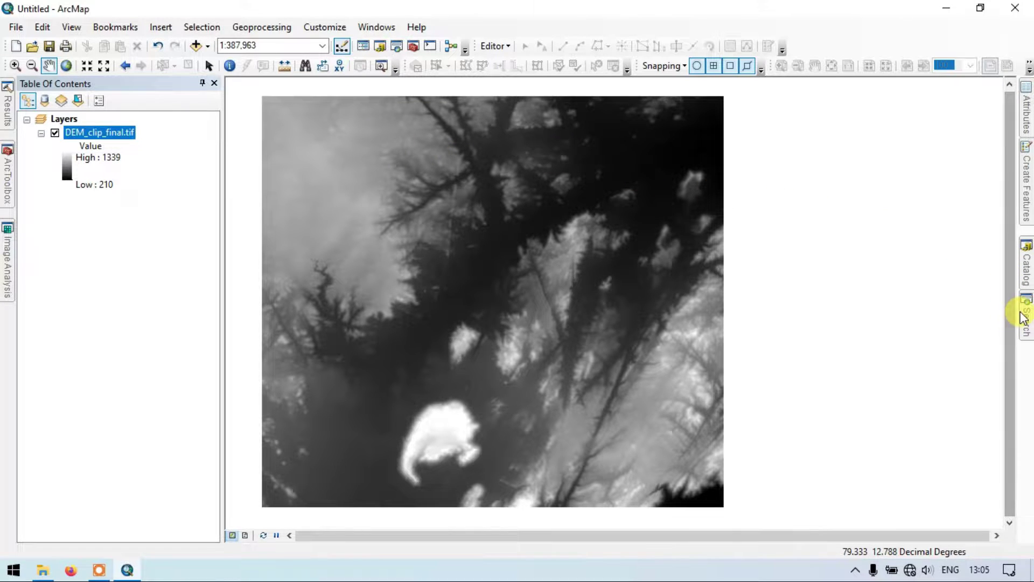
Search for 'focal sta' and open the Focal Statistics (Spatial Analyst) tool
{"action": "mouse_move", "coordinate": [1026, 318]}
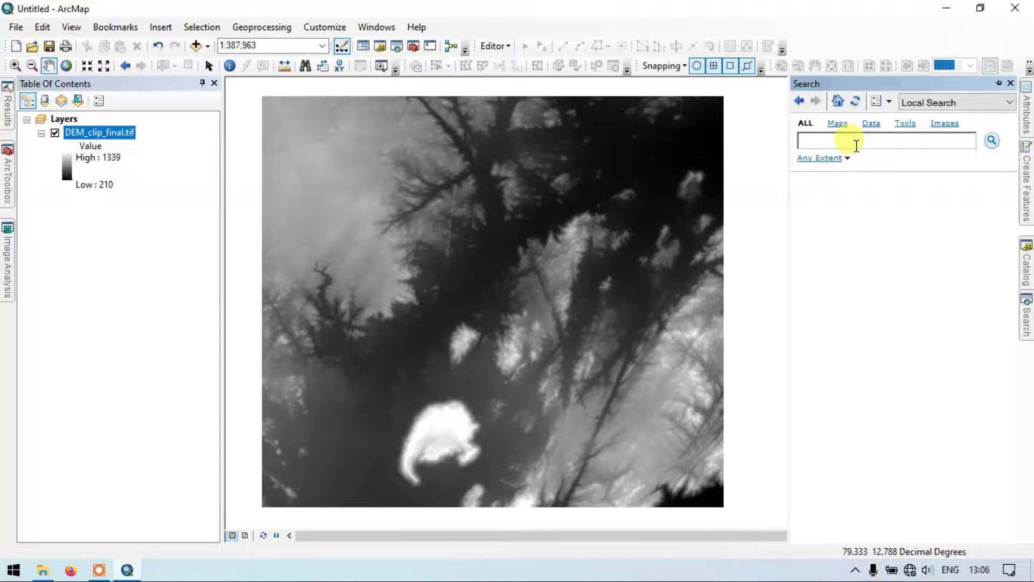
{"action": "left_click", "coordinate": [855, 144]}
{"action": "type", "text": "focal statistics"}
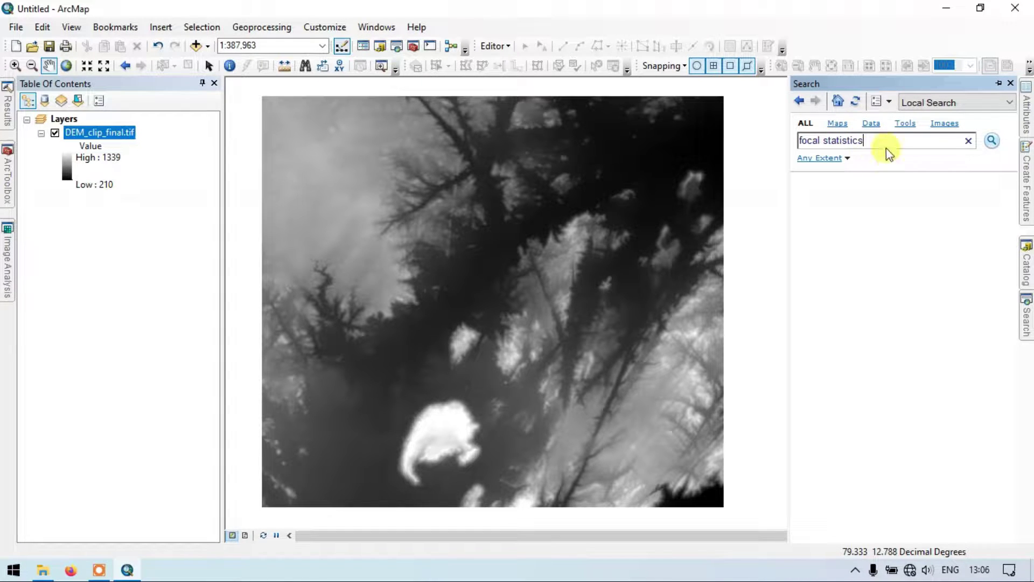
{"action": "left_click", "coordinate": [993, 138]}
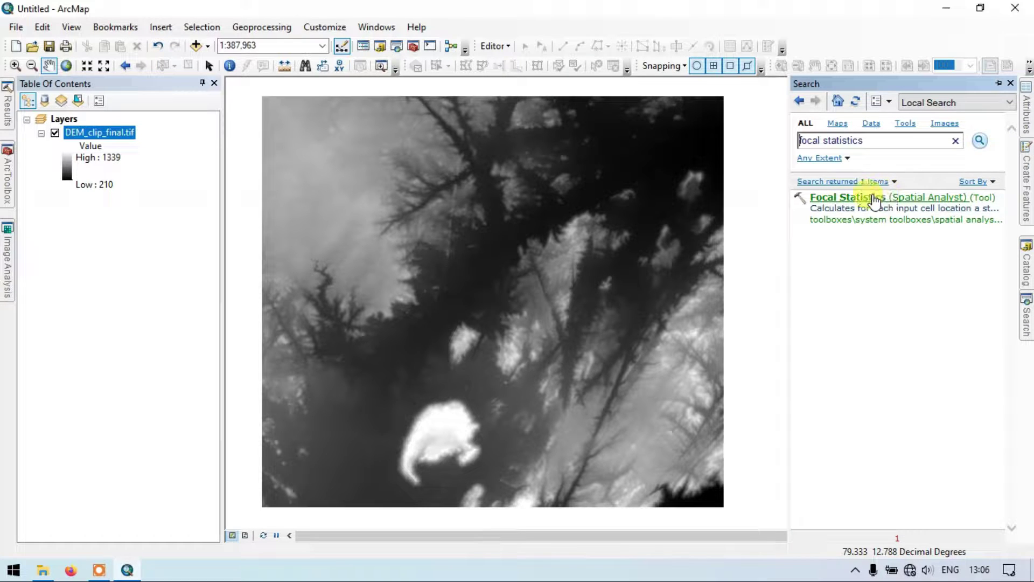
{"action": "left_click", "coordinate": [948, 197]}
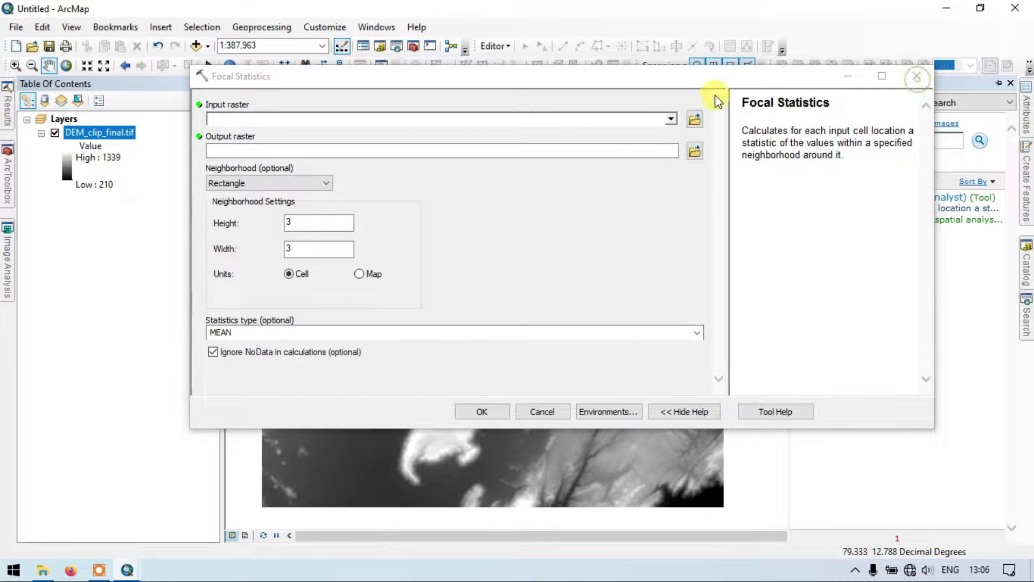
Reposition the Focal Statistics dialog and choose DEM_clip_final.tif as its input raster
{"action": "left_click_drag", "start_coordinate": [686, 81], "coordinate": [633, 77]}
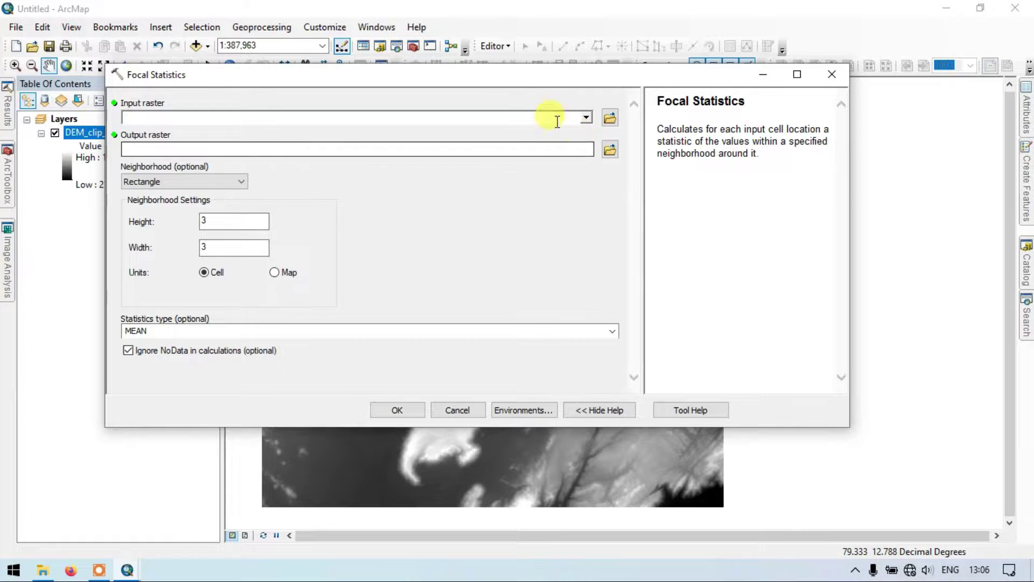
{"action": "left_click_drag", "start_coordinate": [497, 85], "coordinate": [531, 105]}
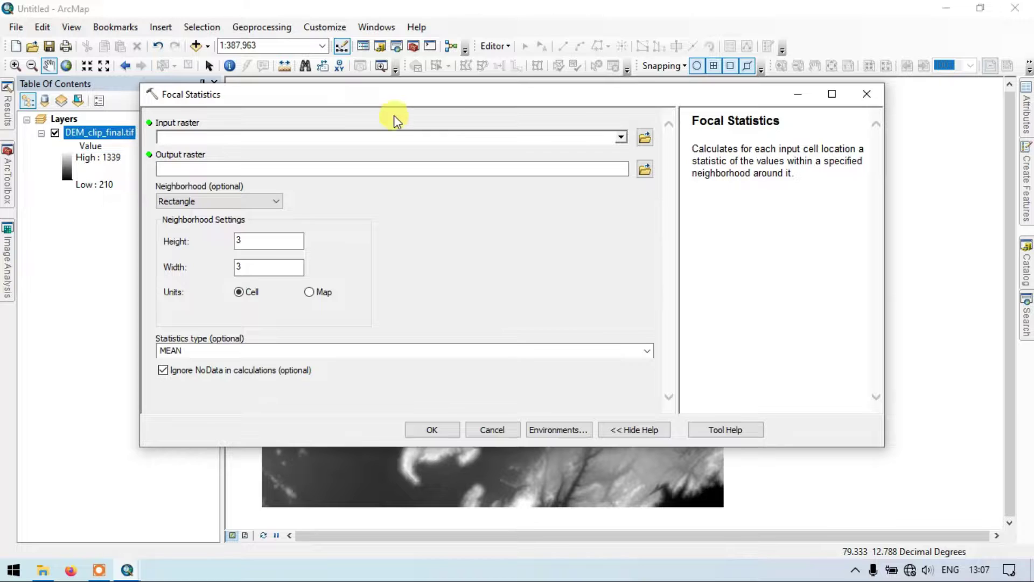
{"action": "left_click", "coordinate": [620, 138]}
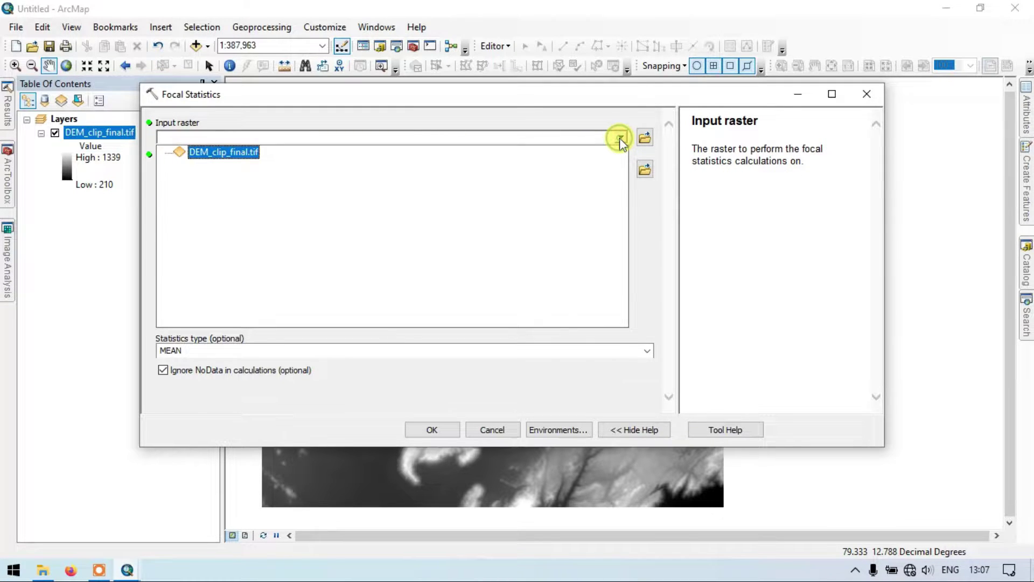
{"action": "left_click", "coordinate": [237, 152]}
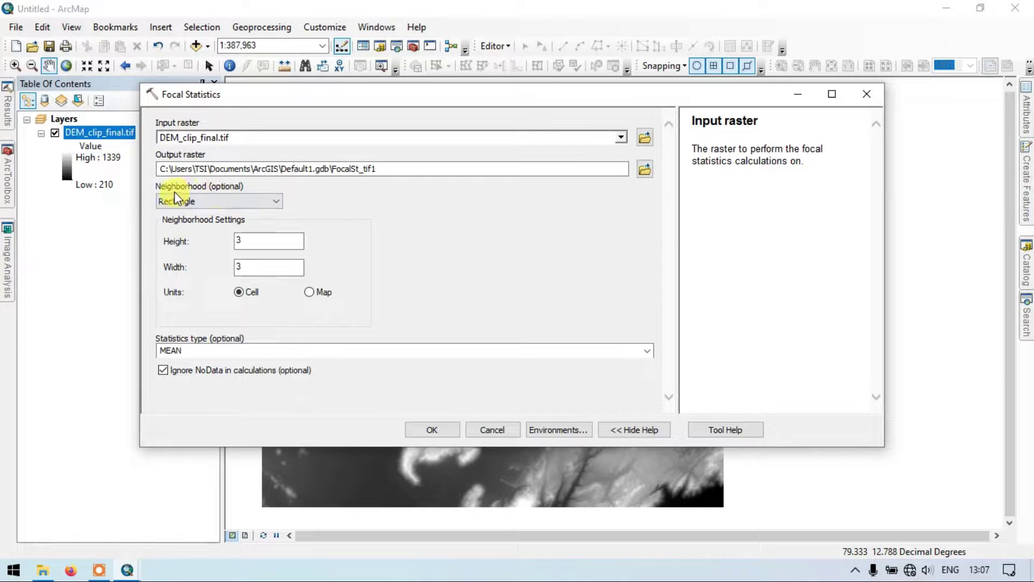
Use a Rectangle neighbourhood of 33 by 33 cells with the MEAN statistic
{"action": "left_click", "coordinate": [237, 201]}
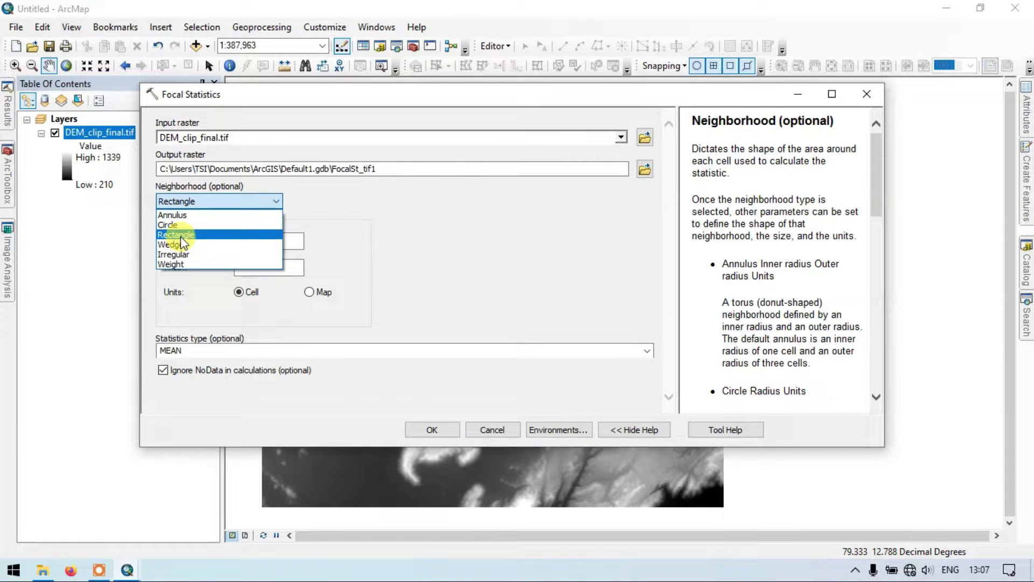
{"action": "left_click", "coordinate": [180, 236]}
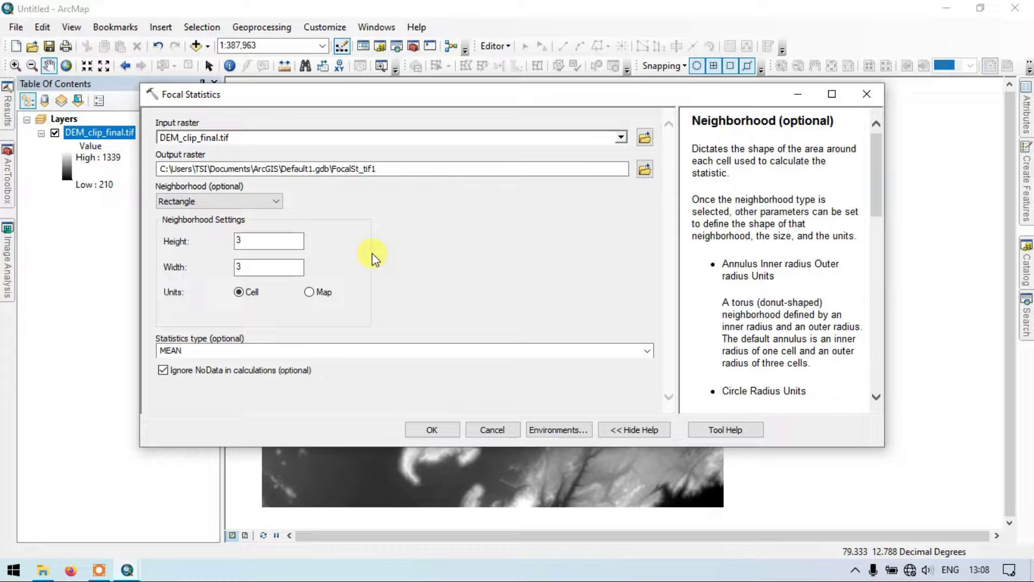
{"action": "left_click", "coordinate": [244, 237]}
{"action": "double_click", "coordinate": [245, 237]}
{"action": "type", "text": "33"}
{"action": "double_click", "coordinate": [250, 270]}
{"action": "type", "text": "33"}
{"action": "left_click", "coordinate": [647, 353]}
{"action": "left_click", "coordinate": [172, 366]}
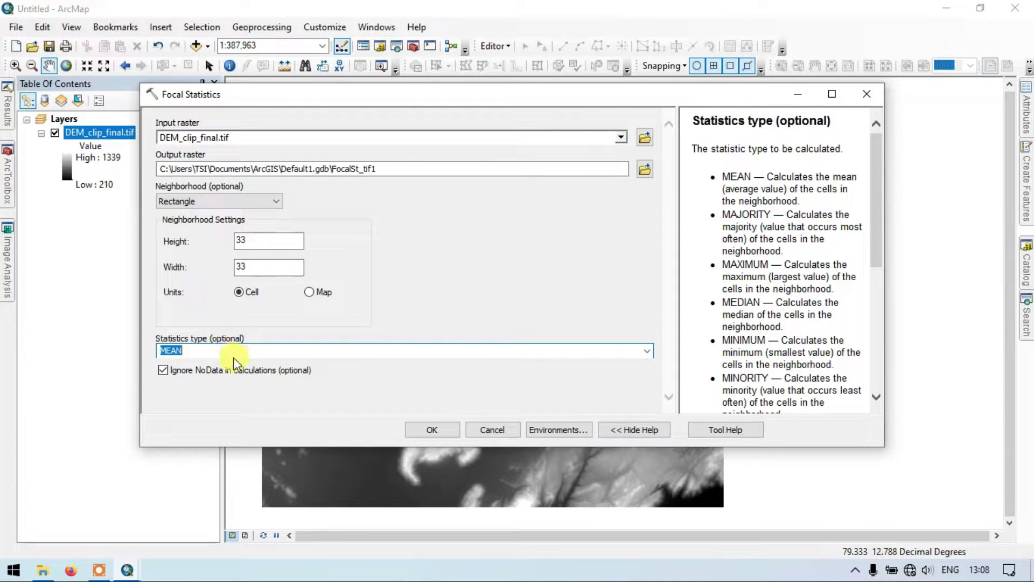
{"action": "left_click", "coordinate": [437, 398]}
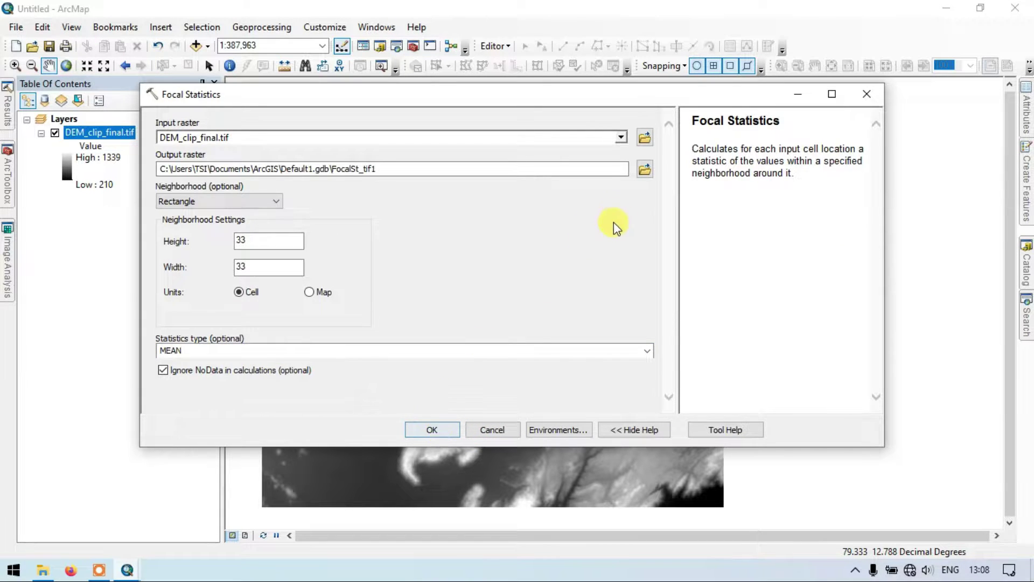
Save the Focal Statistics output as Focal_stat in E:\You_tube_MR\scarp
{"action": "left_click", "coordinate": [643, 172]}
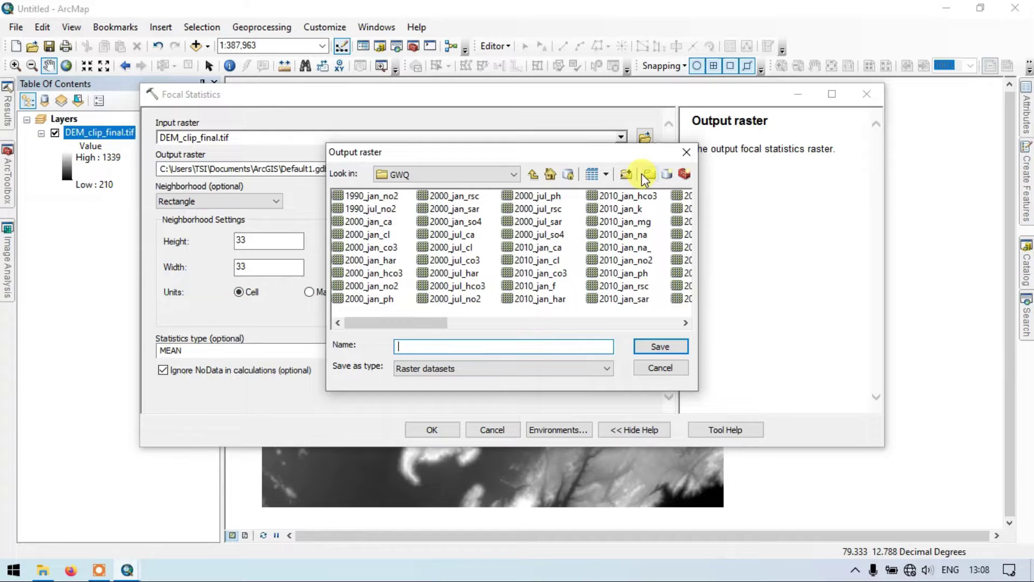
{"action": "left_click", "coordinate": [514, 175]}
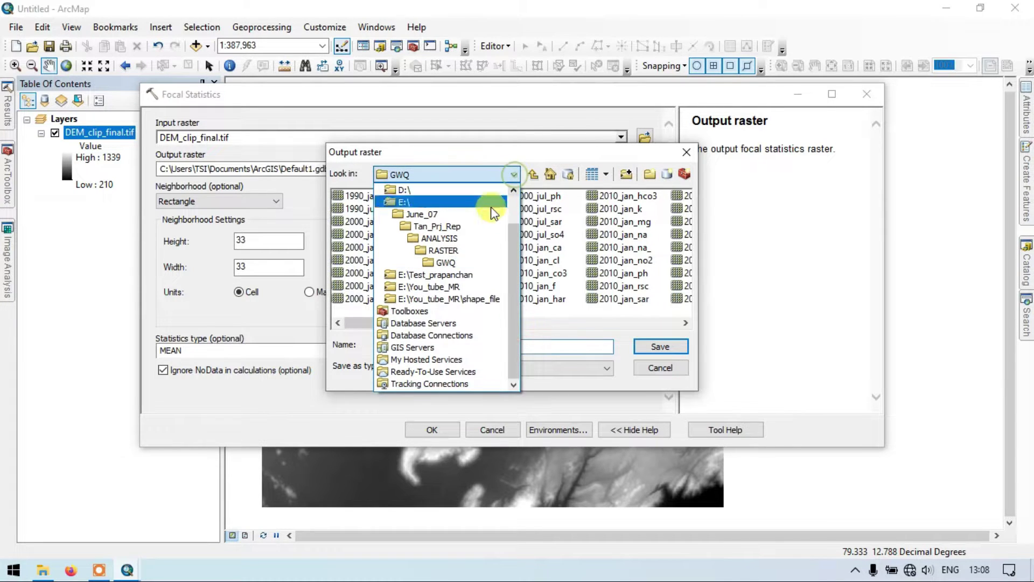
{"action": "left_click", "coordinate": [412, 202]}
{"action": "double_click", "coordinate": [554, 286]}
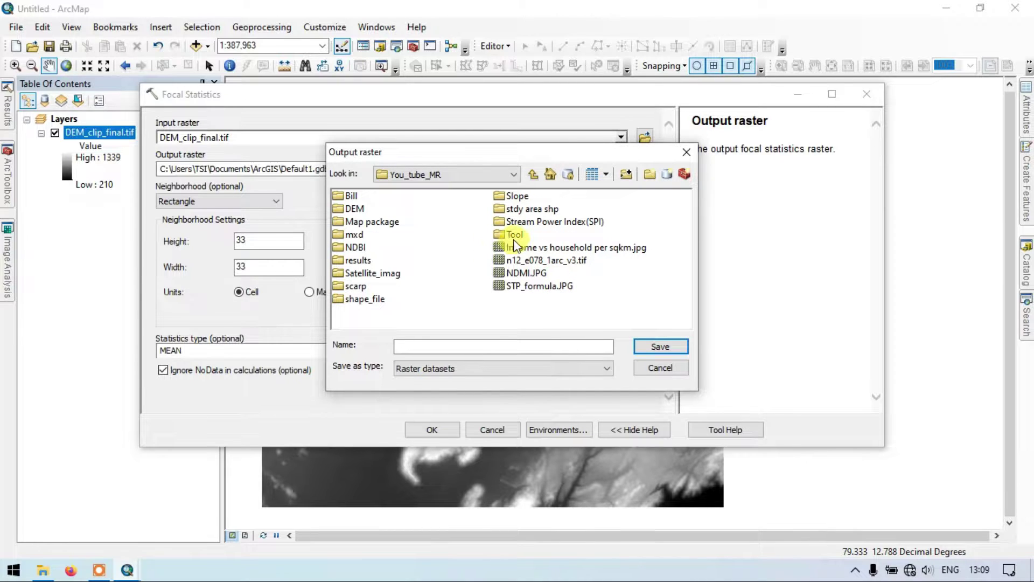
{"action": "double_click", "coordinate": [357, 285]}
{"action": "left_click", "coordinate": [429, 348]}
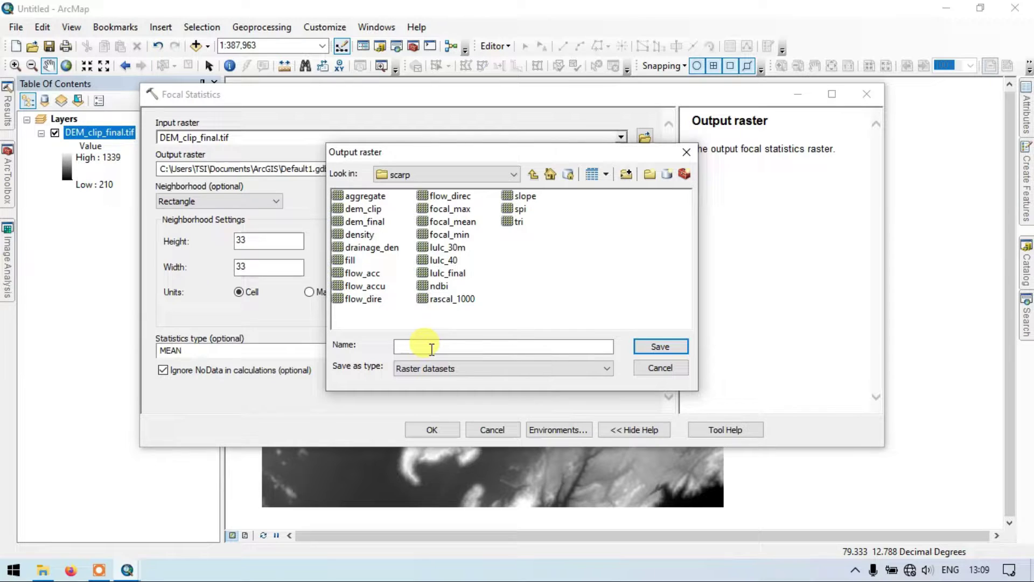
{"action": "type", "text": "Focal"}
{"action": "type", "text": "_sa"}
{"action": "type", "text": "tat"}
{"action": "type", "text": "tat"}
{"action": "left_click", "coordinate": [682, 346]}
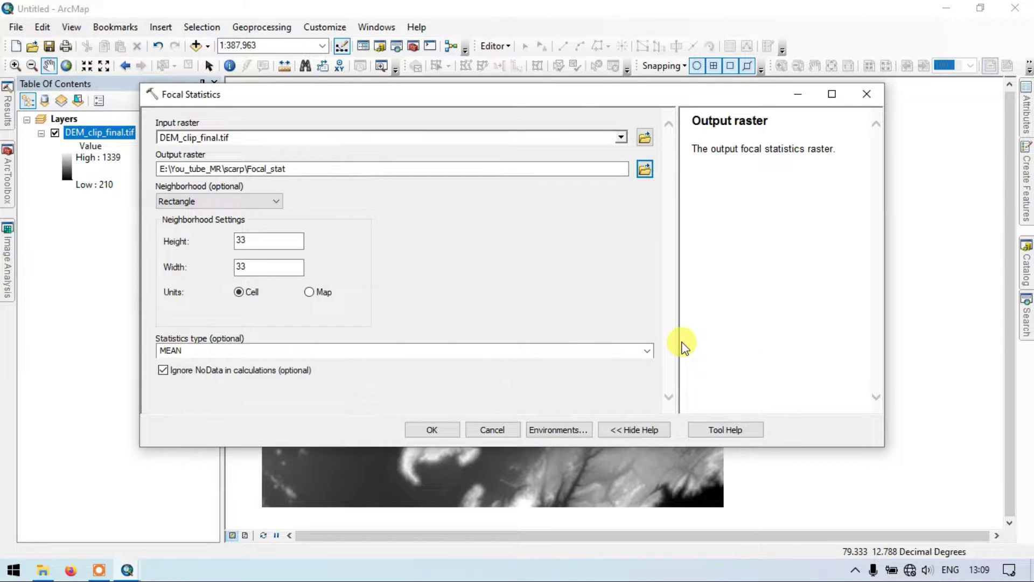
Run Focal Statistics to create the Focal_stat layer, then hide DEM_clip_final.tif
{"action": "left_click", "coordinate": [431, 430]}
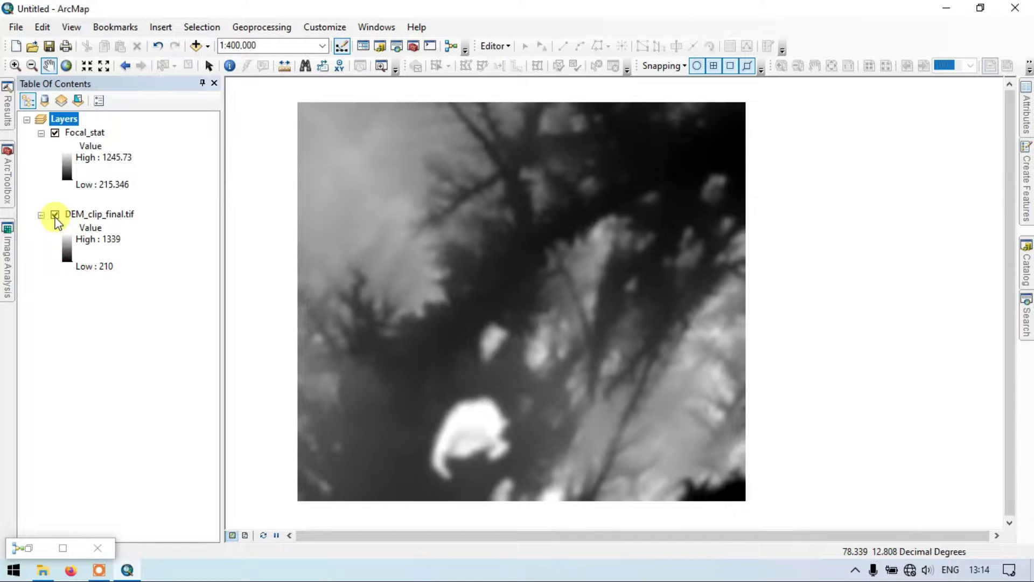
{"action": "left_click", "coordinate": [54, 215]}
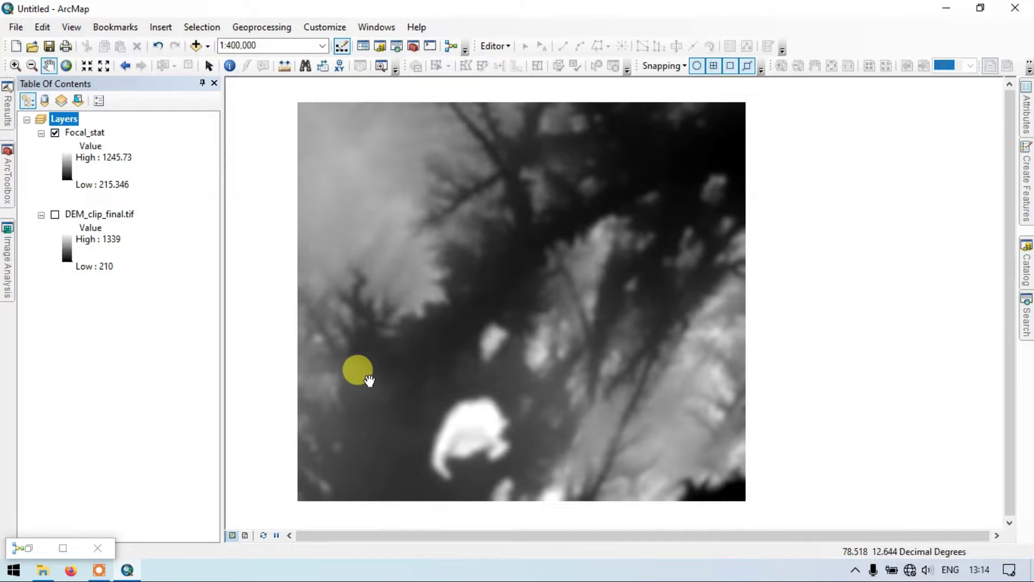
{"action": "left_click_drag", "start_coordinate": [500, 199], "coordinate": [473, 179]}
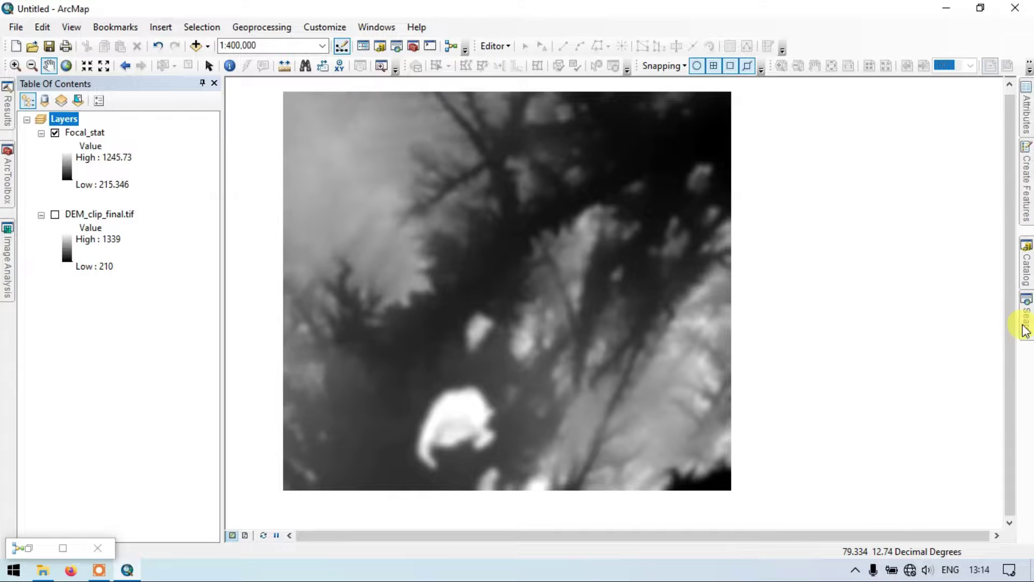
Replace the old search term with 'M' and open the Minus (Spatial Analyst) tool
{"action": "left_click", "coordinate": [1026, 330]}
{"action": "double_click", "coordinate": [843, 140]}
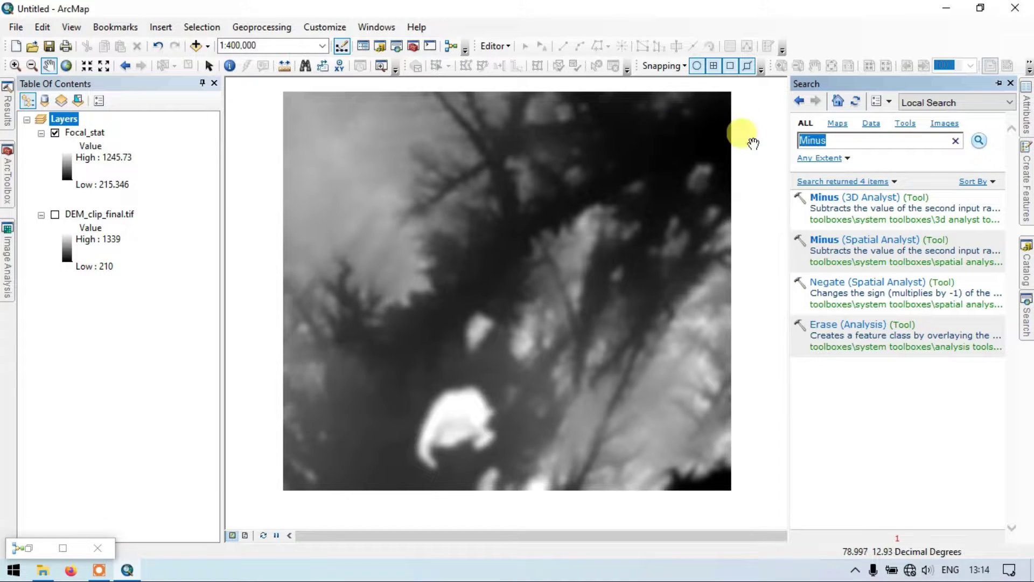
{"action": "key", "text": "BackSpace"}
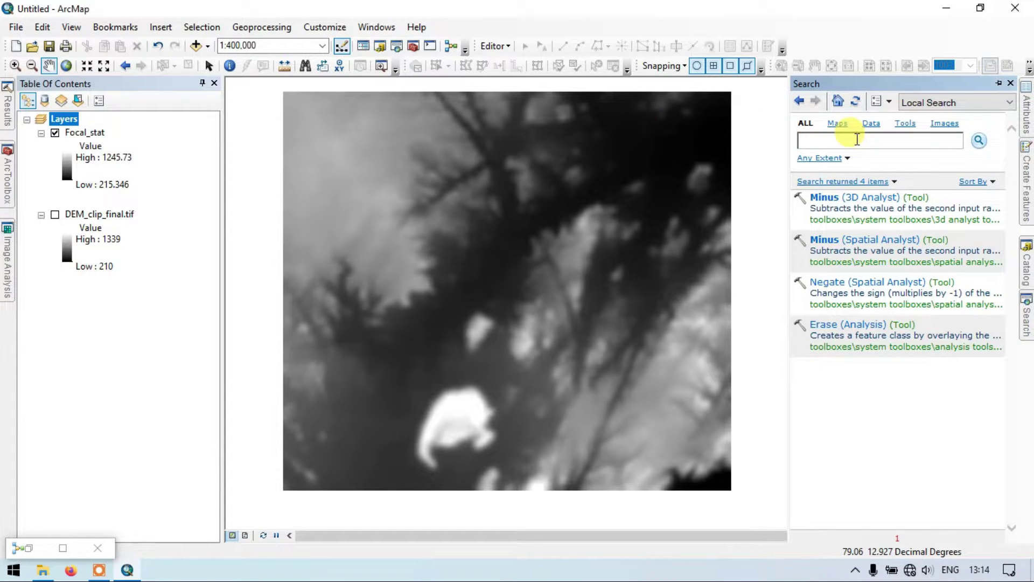
{"action": "type", "text": "Minus"}
{"action": "left_click", "coordinate": [979, 140]}
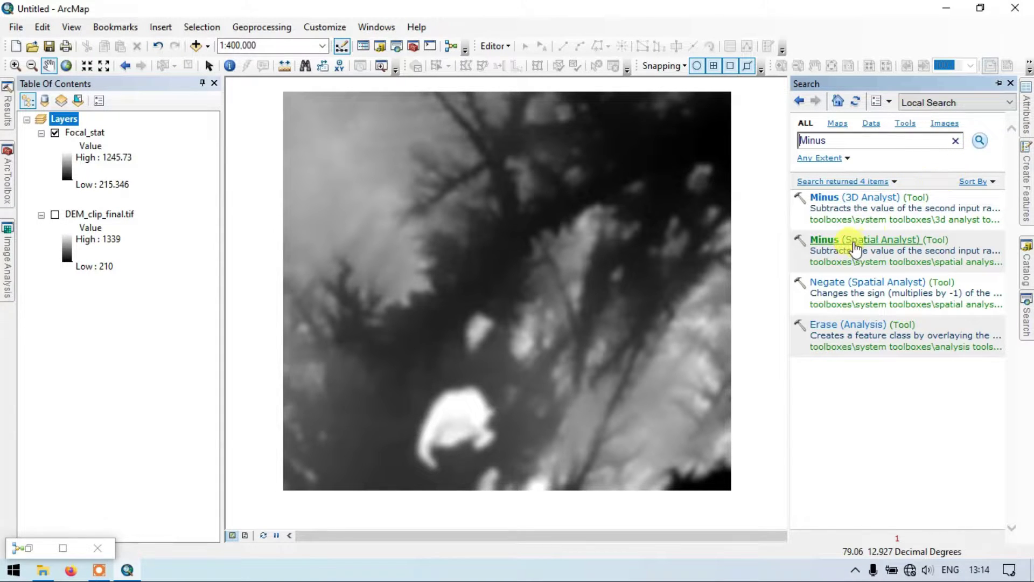
{"action": "left_click", "coordinate": [910, 239]}
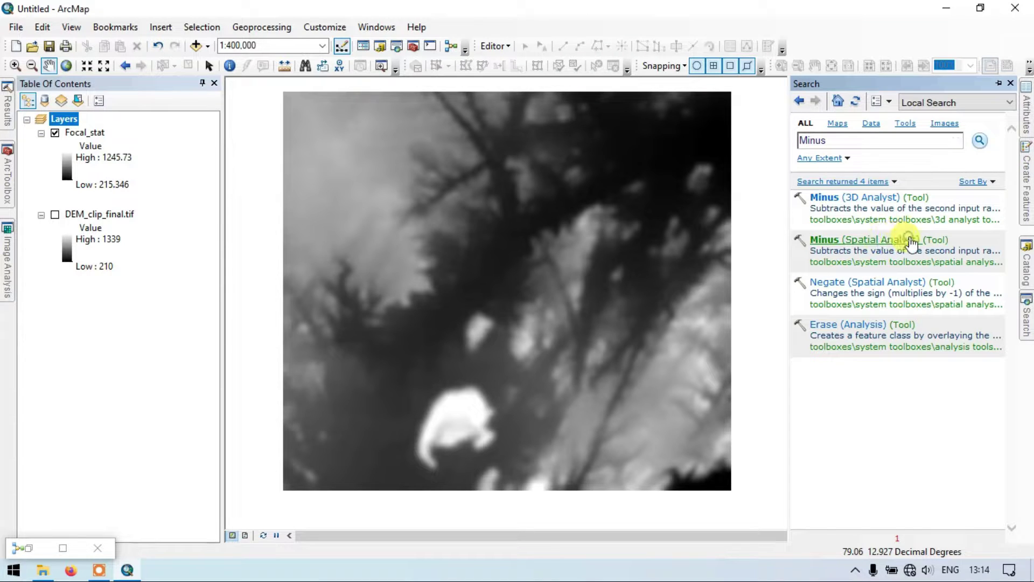
{"action": "left_click", "coordinate": [877, 239]}
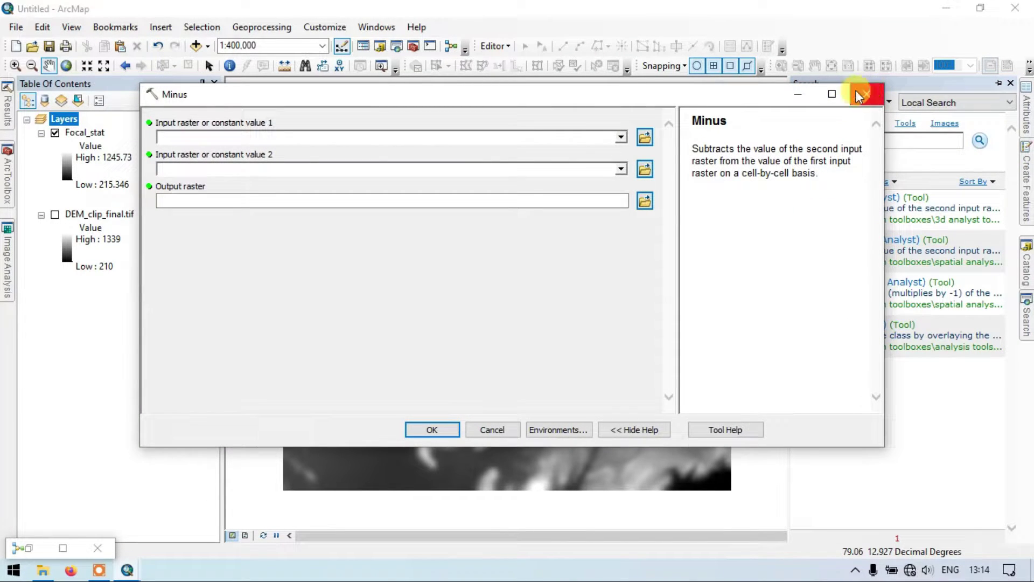
Set DEM_clip_final.tif as the first Minus input and Focal_stat as the second
{"action": "left_click_drag", "start_coordinate": [722, 96], "coordinate": [734, 129]}
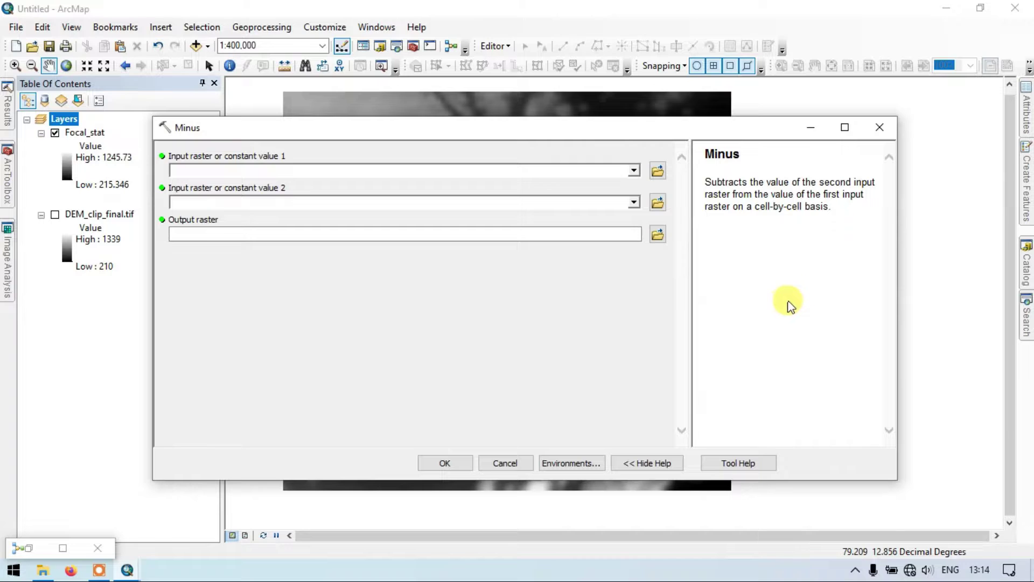
{"action": "left_click", "coordinate": [633, 171]}
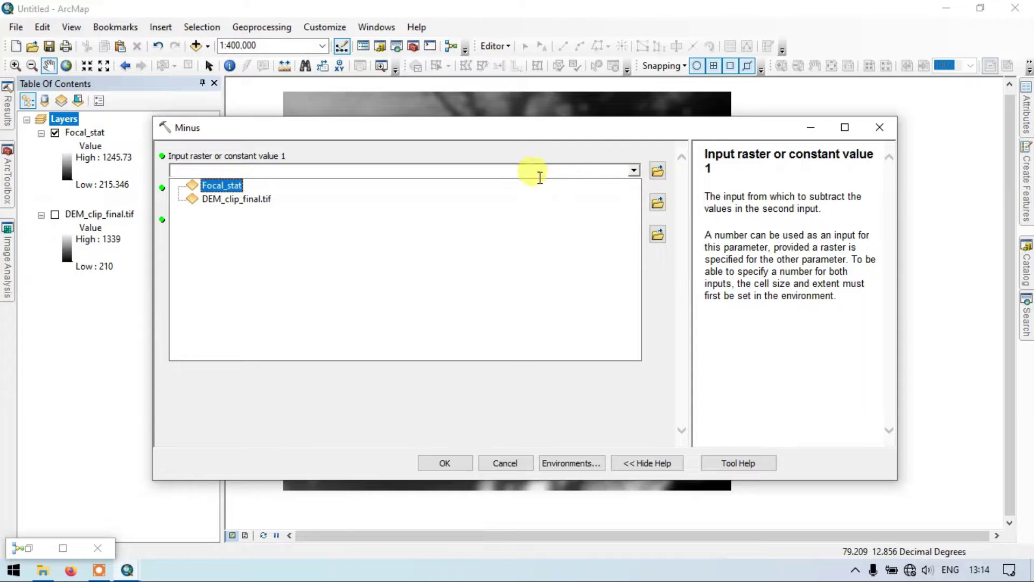
{"action": "left_click", "coordinate": [261, 199]}
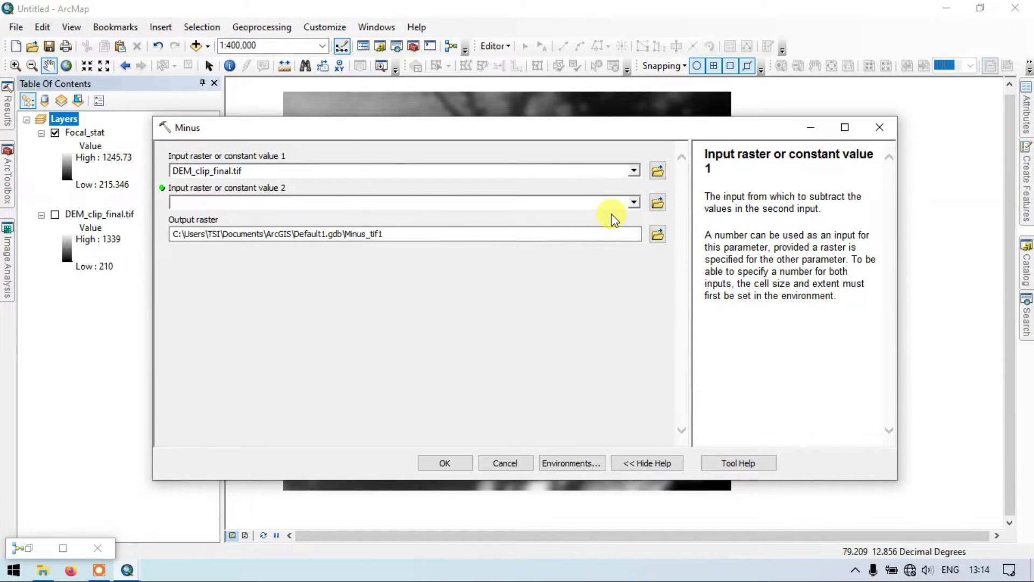
{"action": "left_click", "coordinate": [634, 204]}
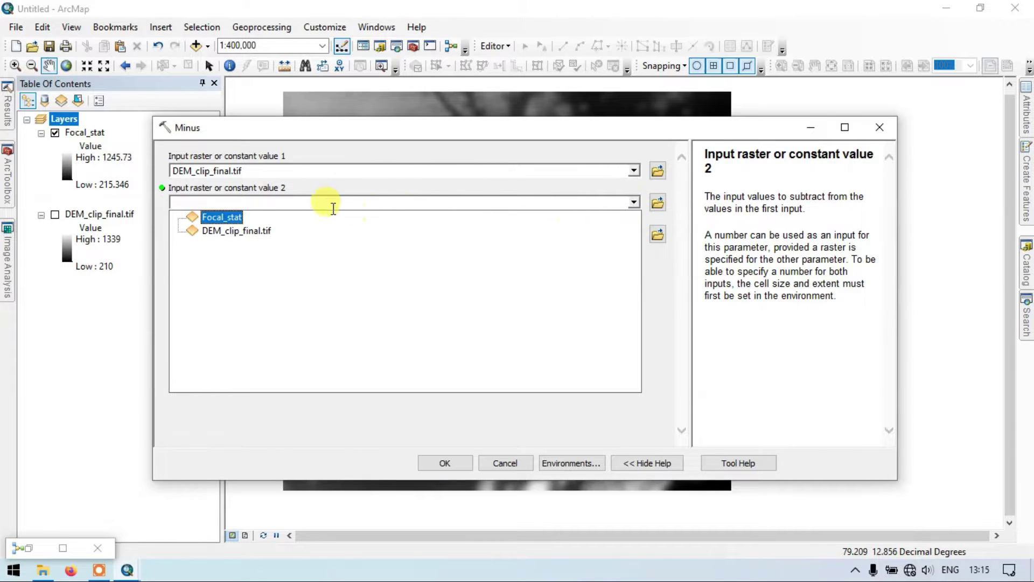
{"action": "left_click", "coordinate": [215, 220]}
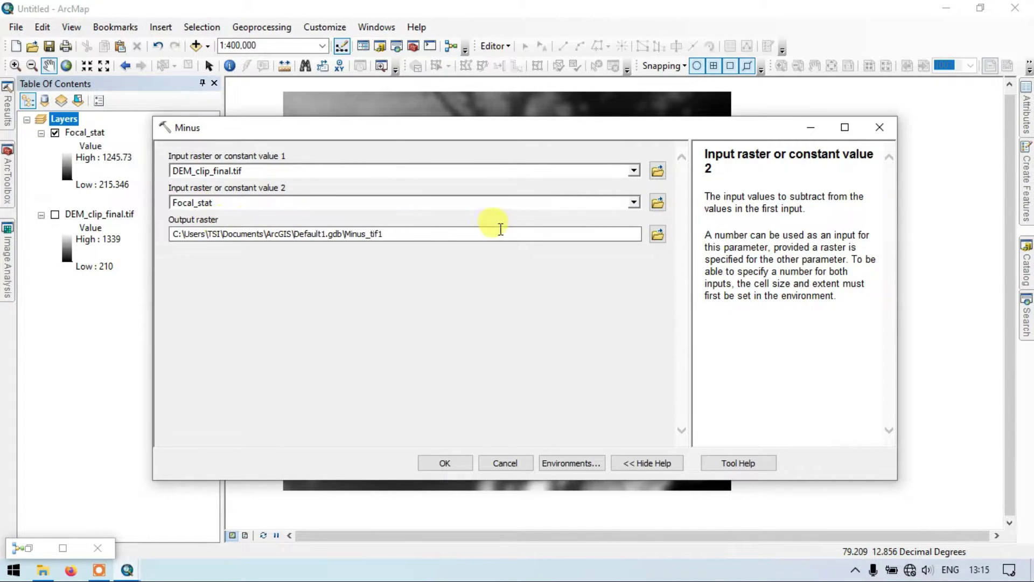
Save the Minus output as TPI in the scarp folder and run it
{"action": "left_click", "coordinate": [658, 234]}
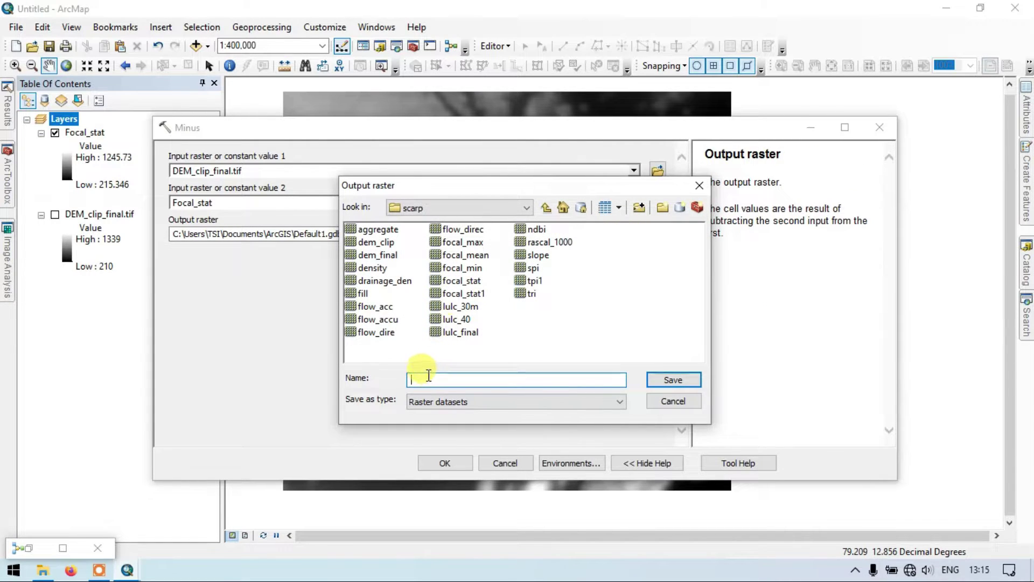
{"action": "left_click", "coordinate": [430, 380]}
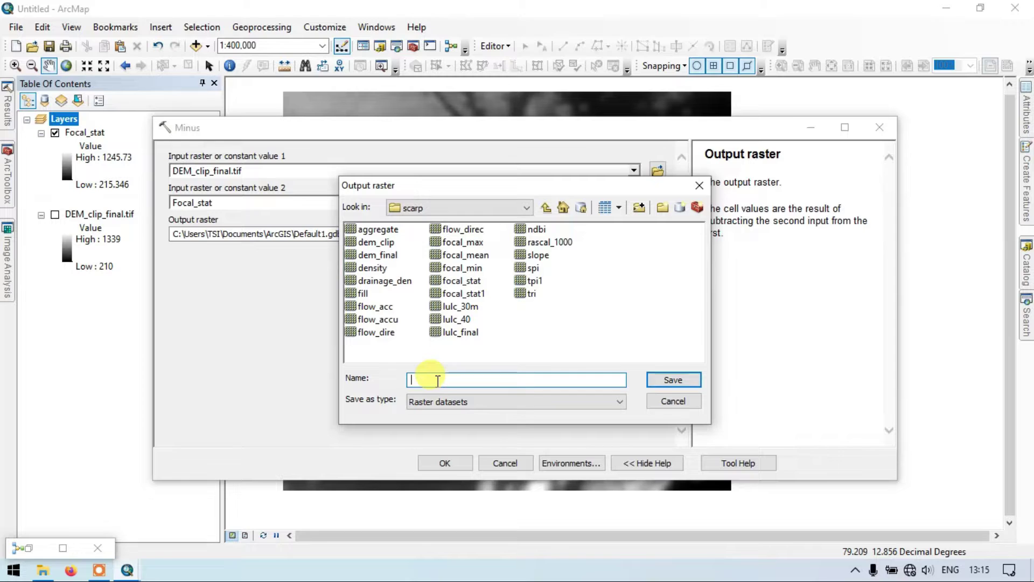
{"action": "type", "text": "TPI"}
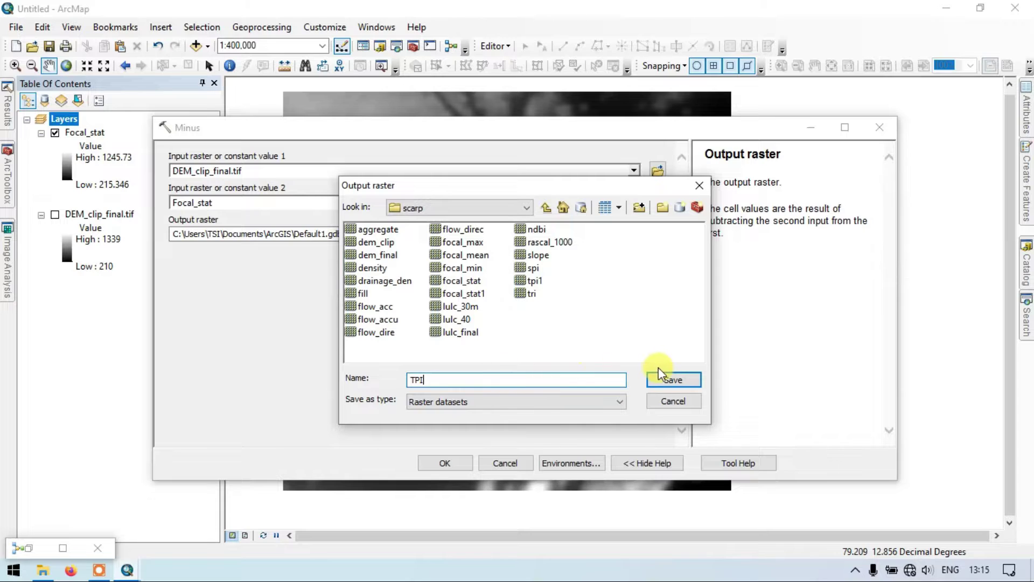
{"action": "left_click", "coordinate": [665, 379]}
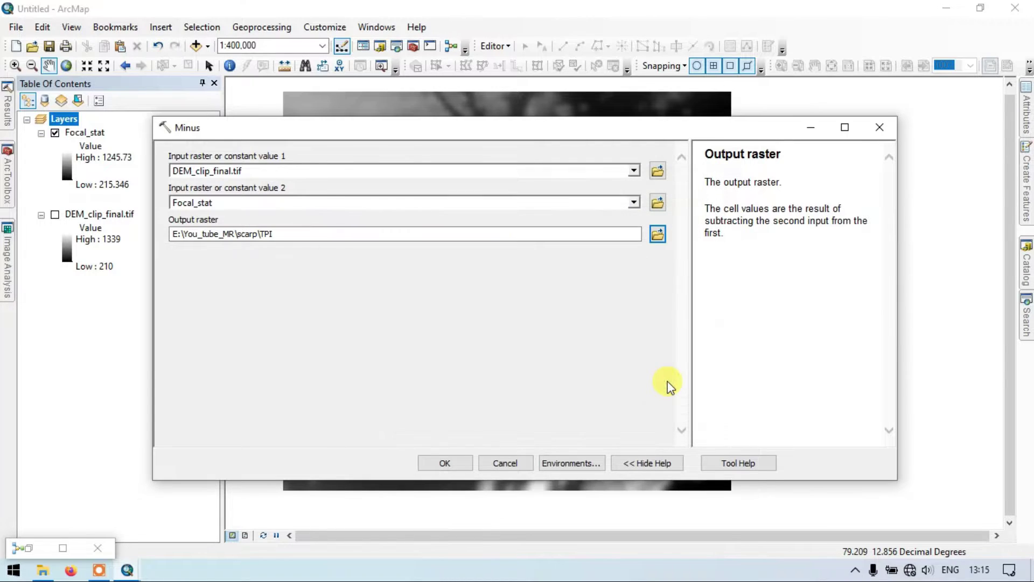
{"action": "left_click", "coordinate": [444, 463]}
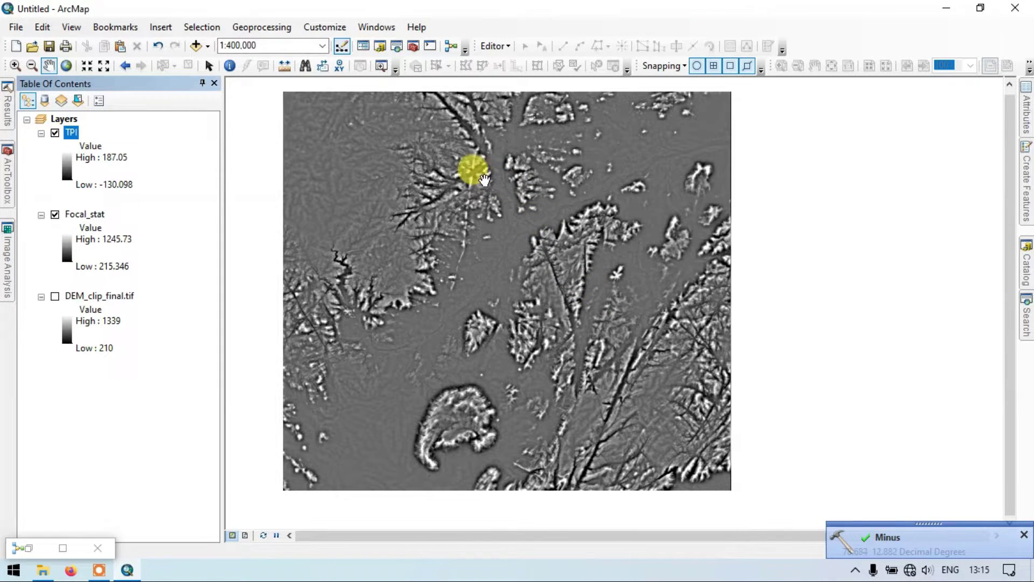
Pan and zoom out until the whole TPI raster fits in the map view (about 1:400,000)
{"action": "left_click_drag", "start_coordinate": [474, 166], "coordinate": [501, 180]}
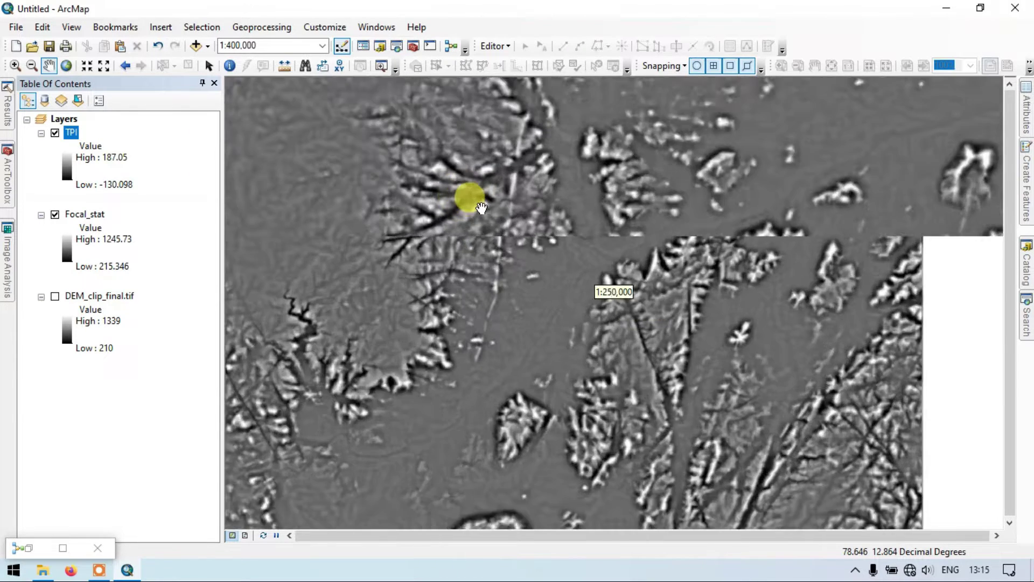
{"action": "scroll", "coordinate": [466, 185], "scroll_direction": "up", "scroll_amount": 5}
{"action": "left_click_drag", "start_coordinate": [466, 124], "coordinate": [438, 178]}
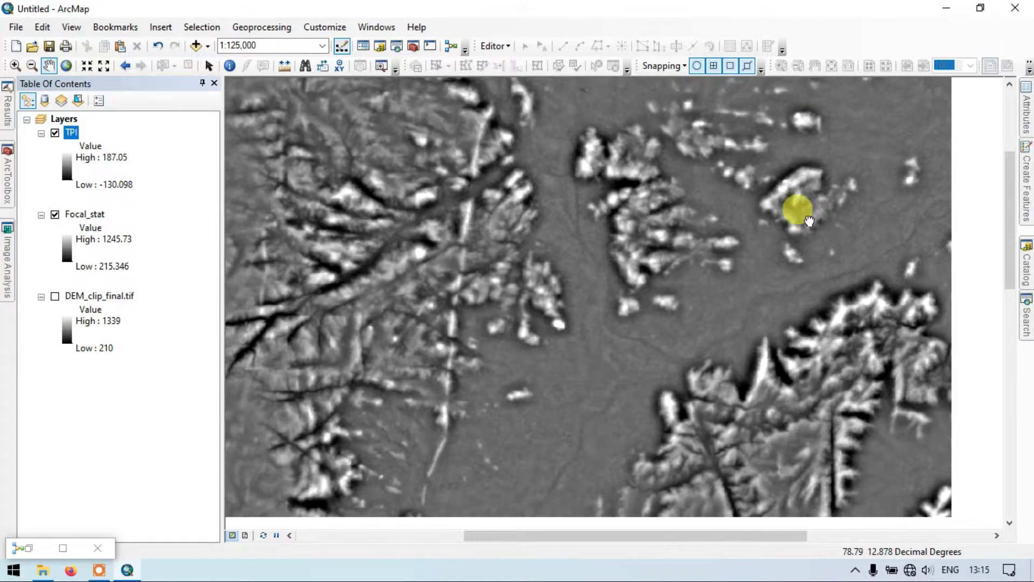
{"action": "left_click_drag", "start_coordinate": [796, 208], "coordinate": [637, 210]}
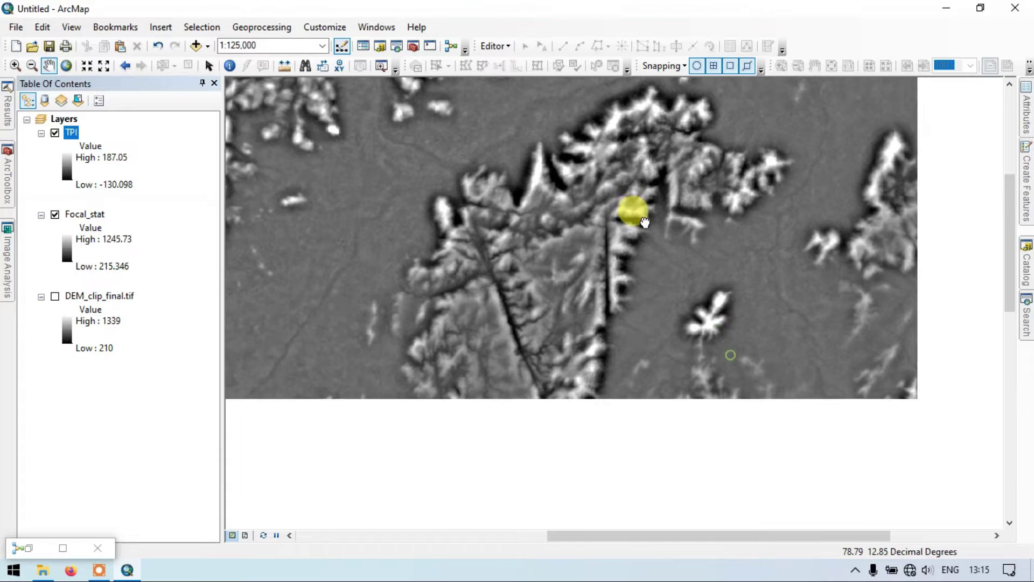
{"action": "scroll", "coordinate": [639, 273], "scroll_direction": "down", "scroll_amount": 3}
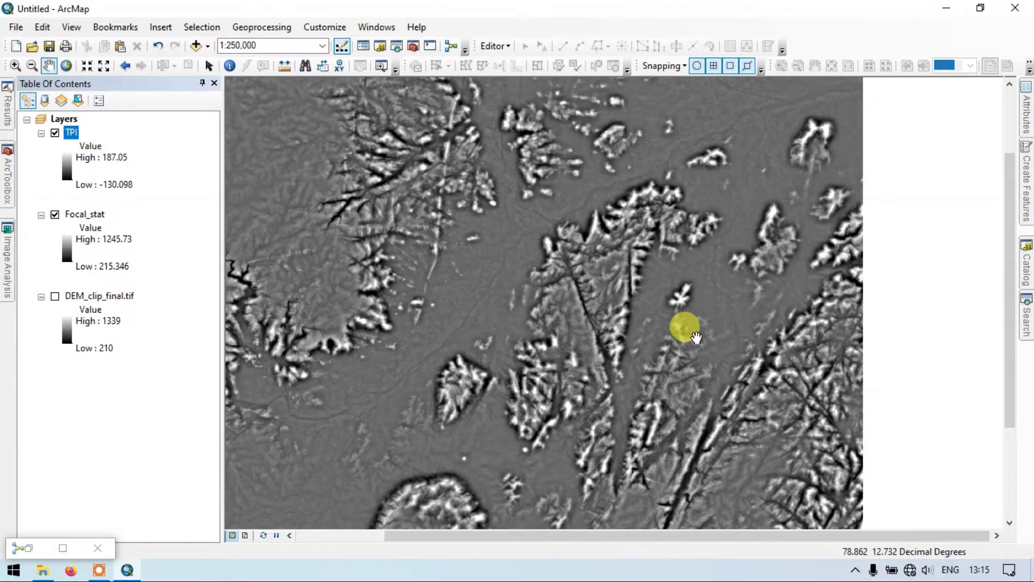
{"action": "scroll", "coordinate": [694, 334], "scroll_direction": "down", "scroll_amount": 1}
{"action": "scroll", "coordinate": [563, 339], "scroll_direction": "down", "scroll_amount": 2}
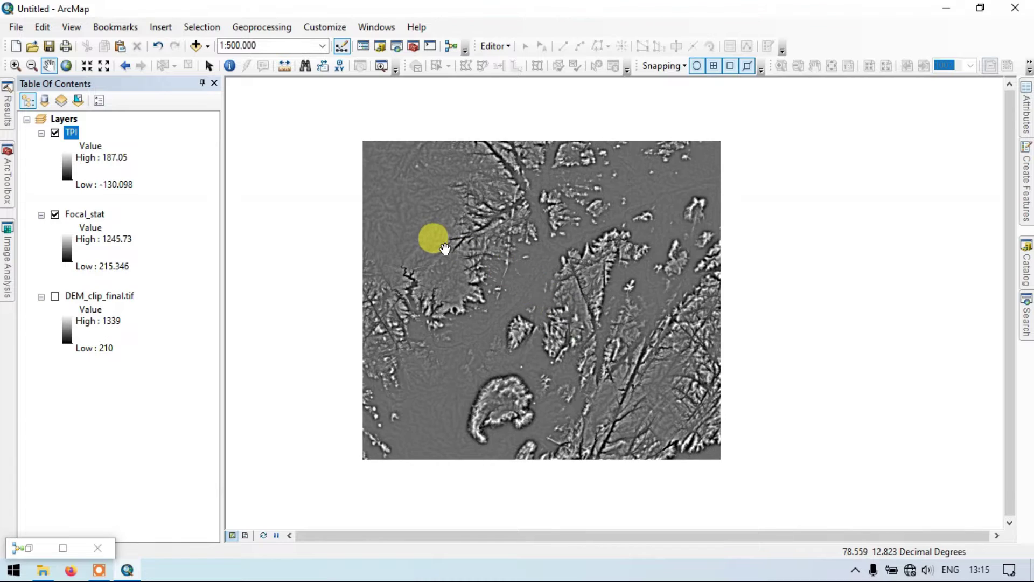
{"action": "scroll", "coordinate": [443, 248], "scroll_direction": "up", "scroll_amount": 1}
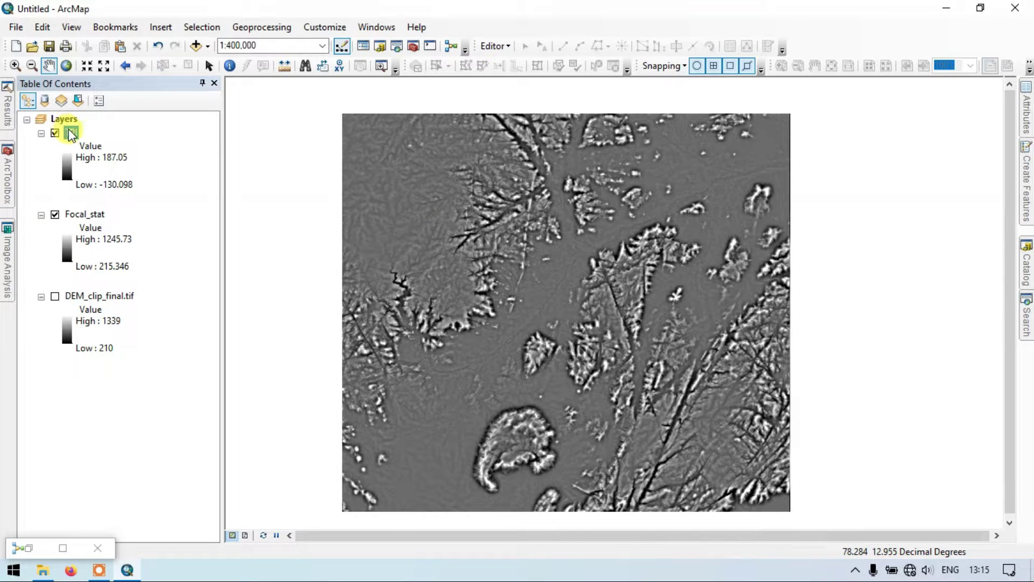
Hide the Focal_stat layer and switch TPI's symbology to Classified
{"action": "left_click", "coordinate": [55, 214]}
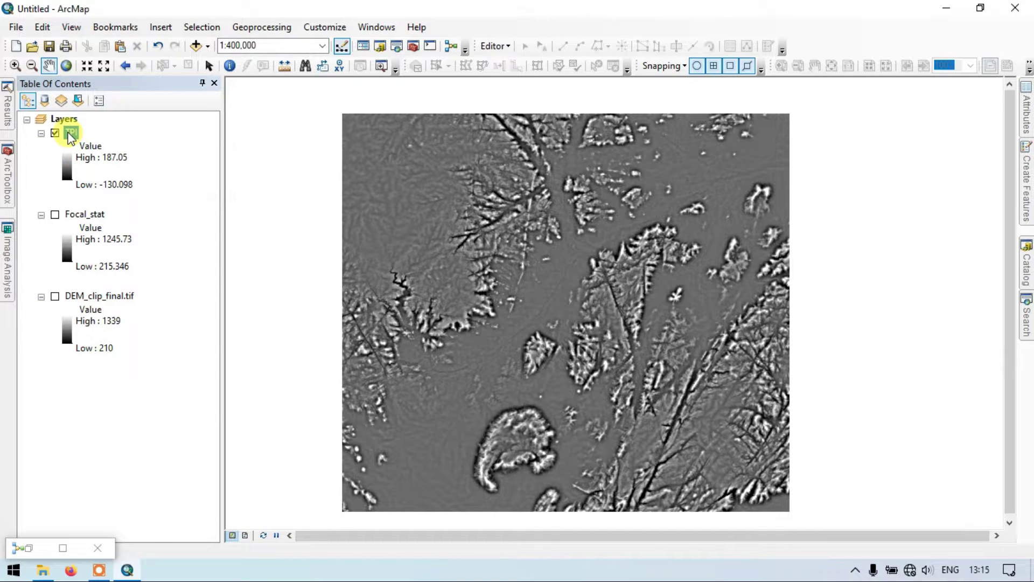
{"action": "right_click", "coordinate": [70, 137]}
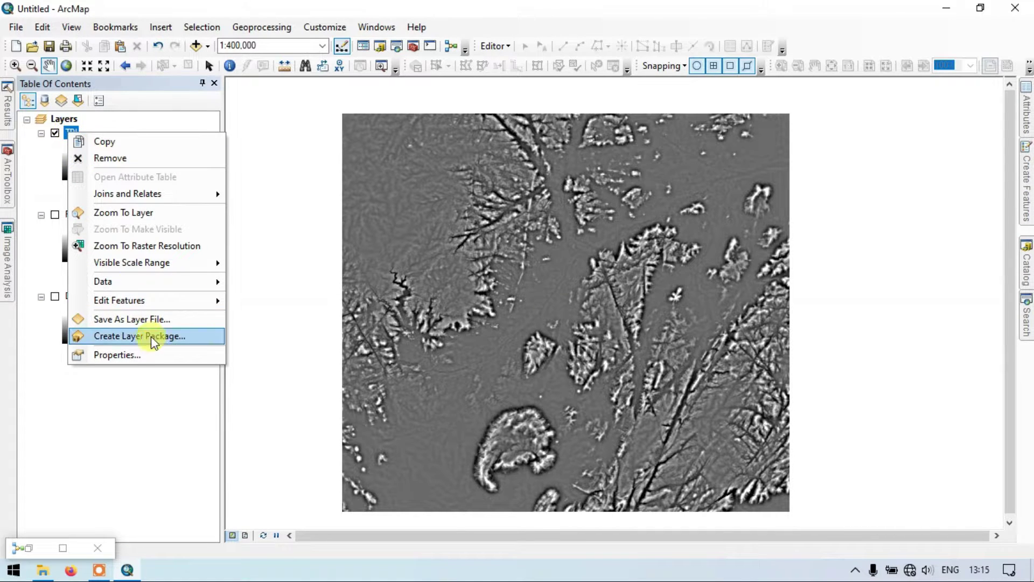
{"action": "left_click", "coordinate": [151, 352]}
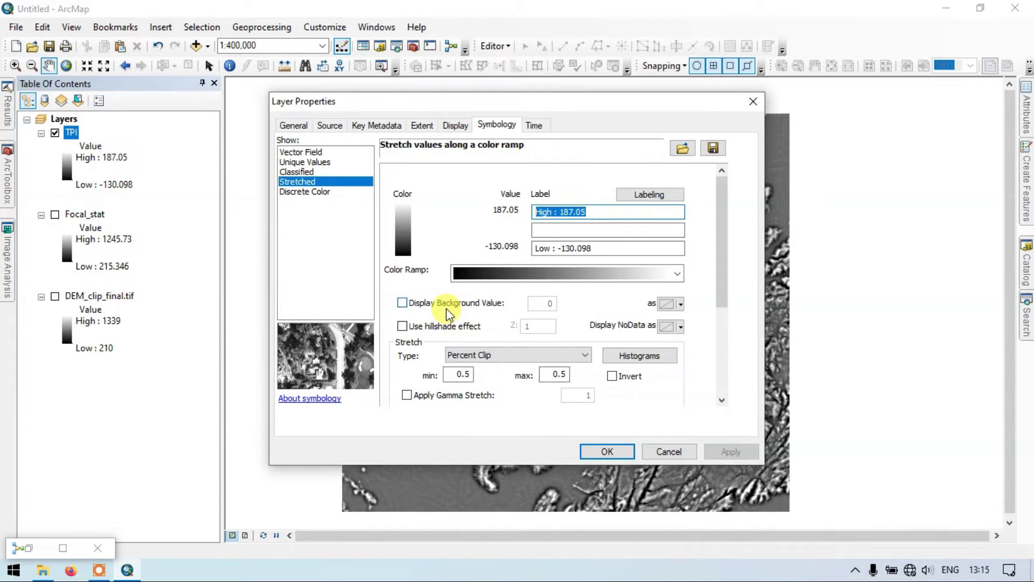
{"action": "left_click", "coordinate": [305, 171]}
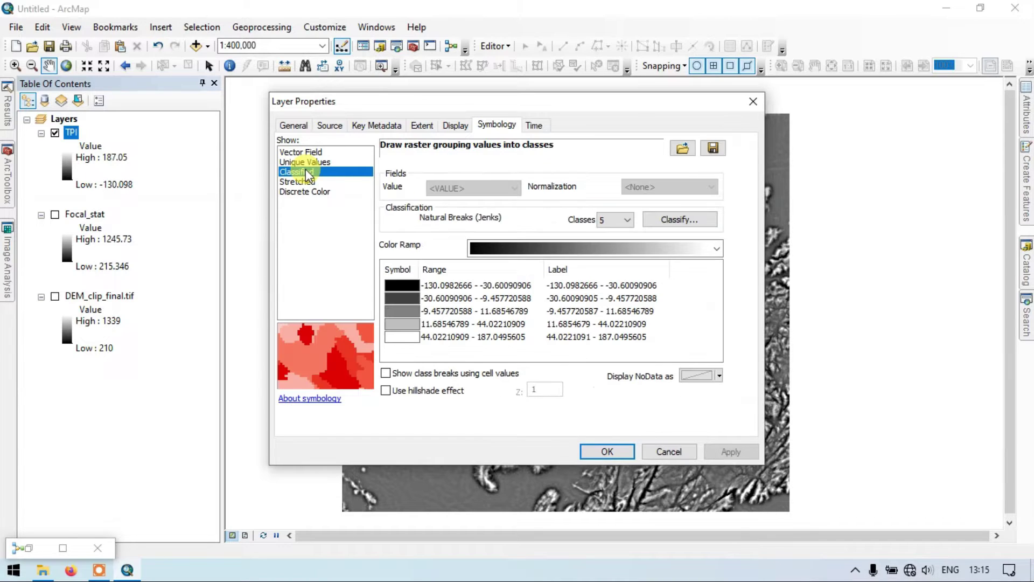
Apply the red-yellow-green-blue colour ramp to TPI's five natural-breaks classes
{"action": "left_click", "coordinate": [704, 250]}
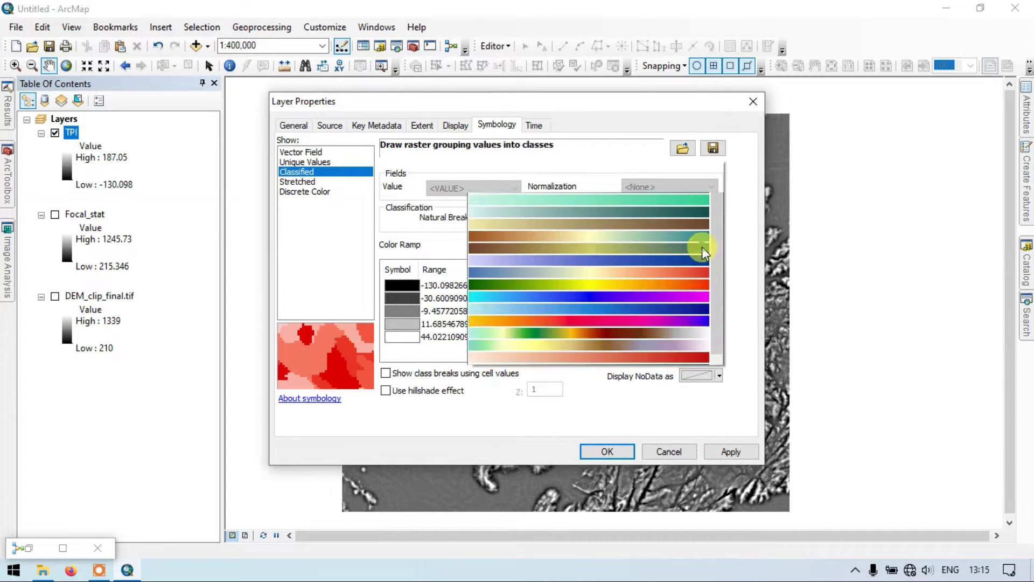
{"action": "scroll", "coordinate": [673, 334], "scroll_direction": "down", "scroll_amount": 1}
{"action": "scroll", "coordinate": [671, 333], "scroll_direction": "down", "scroll_amount": 1}
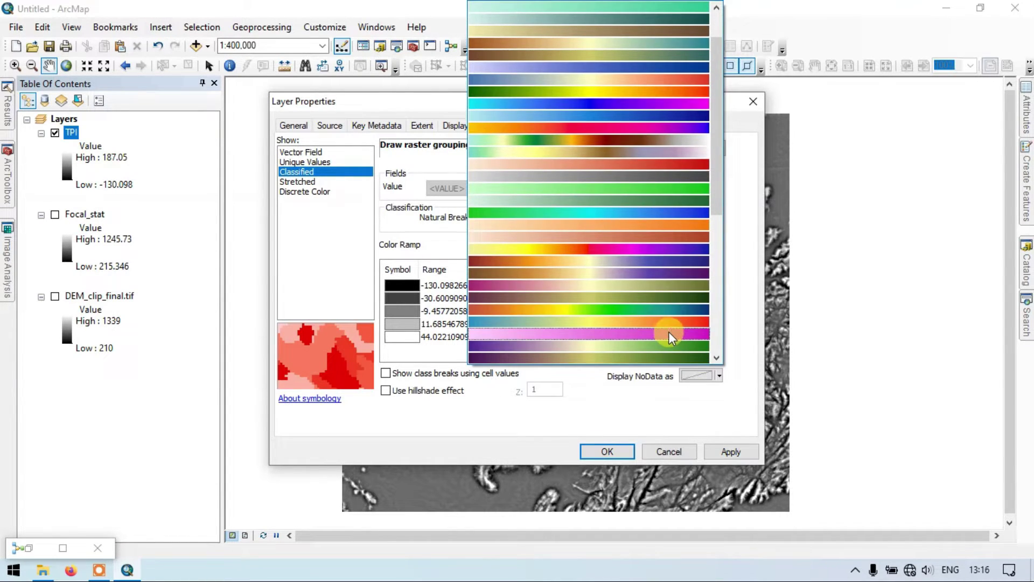
{"action": "left_click", "coordinate": [634, 311]}
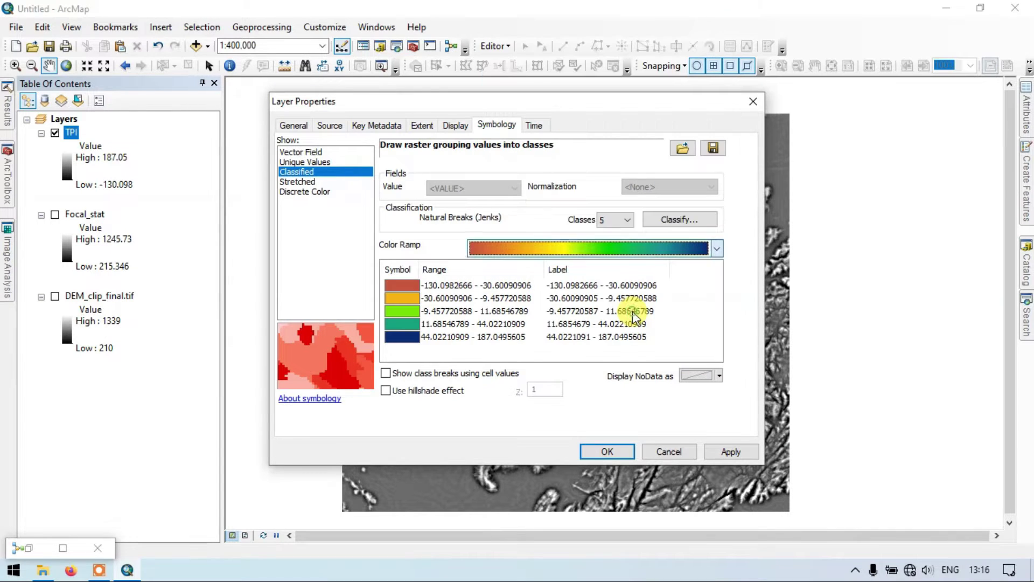
{"action": "left_click", "coordinate": [713, 458]}
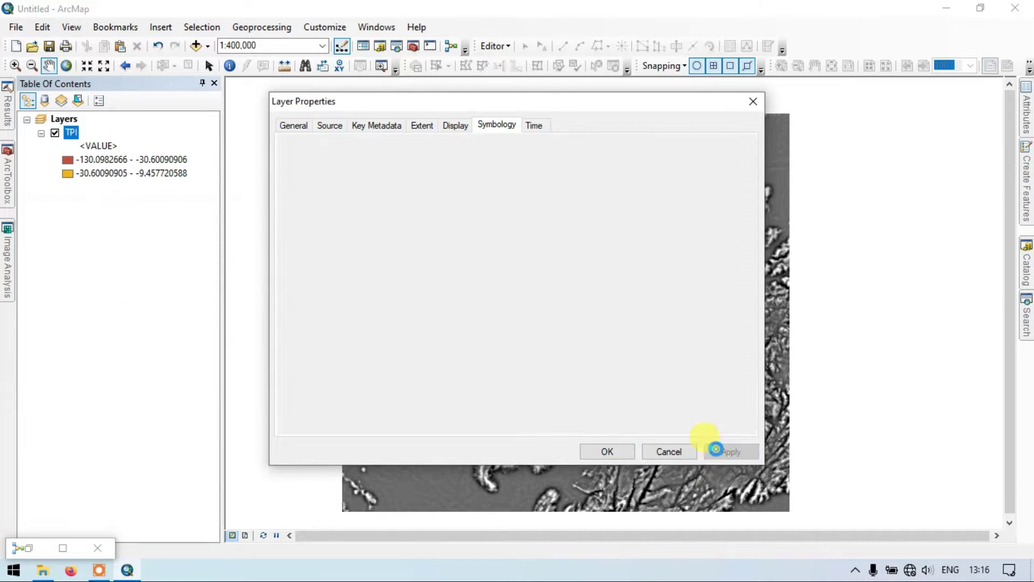
Close Layer Properties so TPI redraws in five classes from -130.098 to 187.05
{"action": "left_click", "coordinate": [619, 450]}
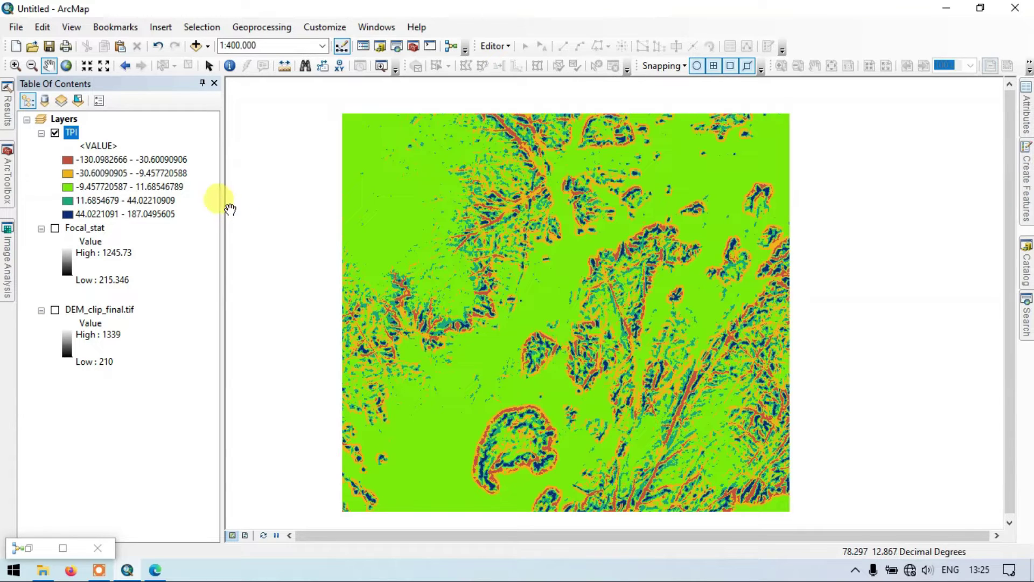
Set TPI's classification to 3 natural-break classes: red, green and navy
{"action": "right_click", "coordinate": [72, 134]}
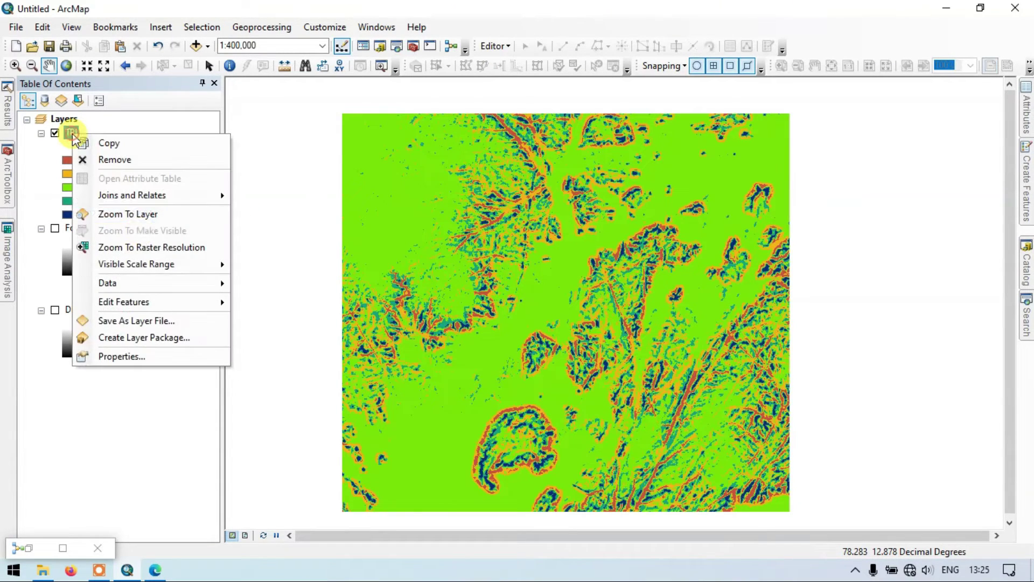
{"action": "left_click", "coordinate": [163, 356]}
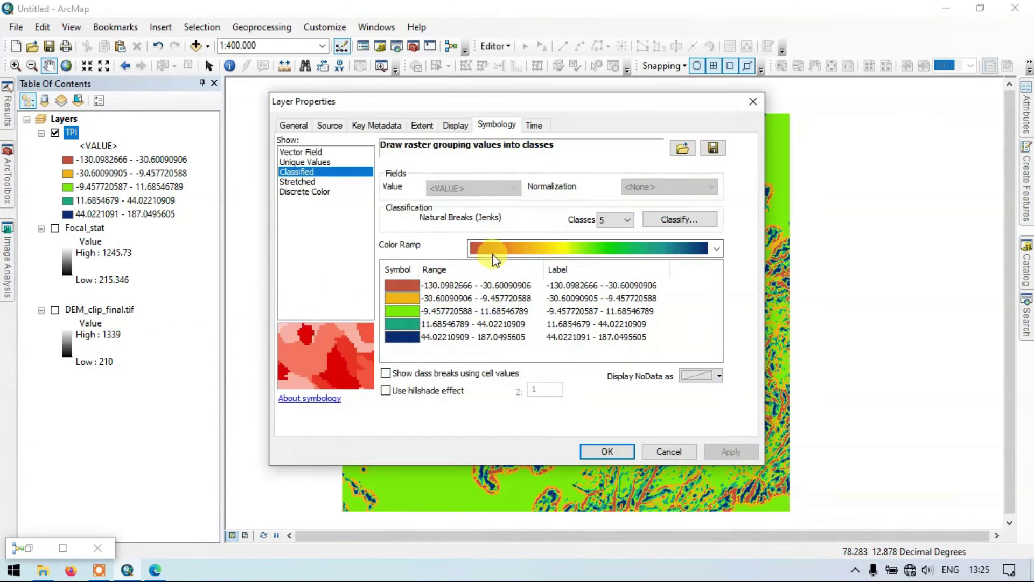
{"action": "left_click", "coordinate": [627, 221]}
{"action": "left_click", "coordinate": [603, 234]}
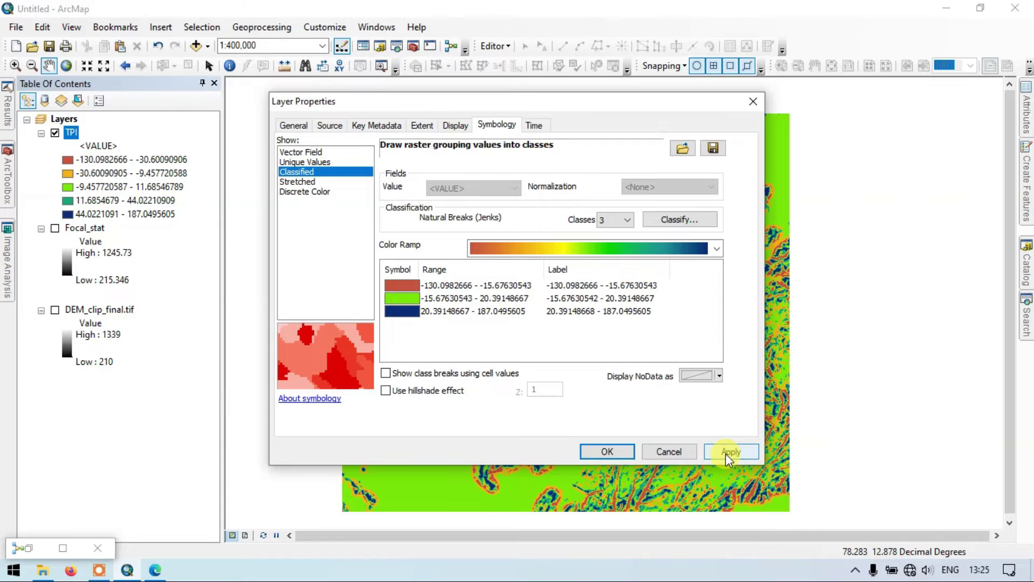
{"action": "left_click", "coordinate": [726, 453]}
{"action": "left_click", "coordinate": [619, 450]}
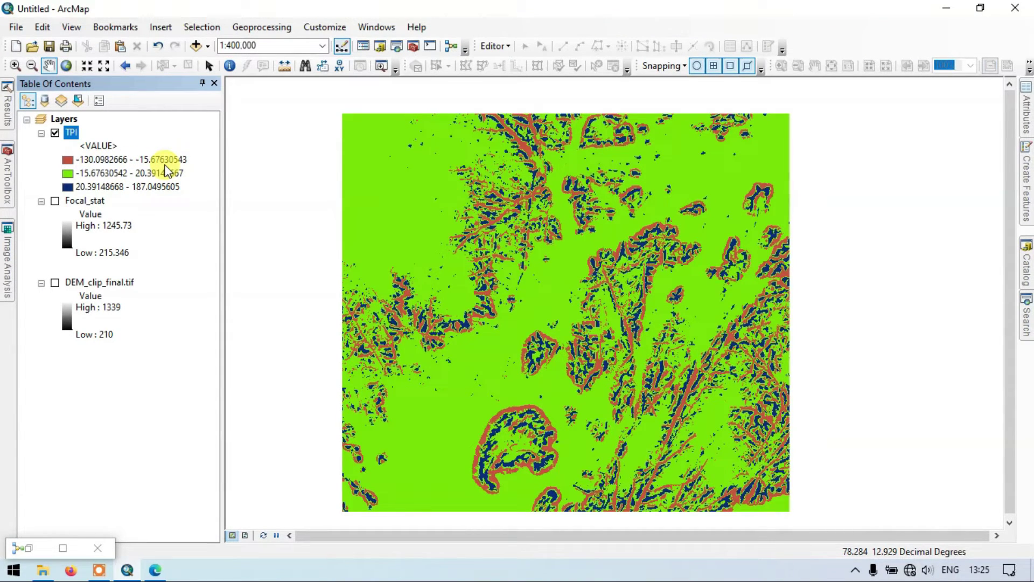
Zoom to 1:200,000 and pan around the three-class TPI raster to inspect the horseshoe ridge
{"action": "scroll", "coordinate": [538, 230], "scroll_direction": "up", "scroll_amount": 2}
{"action": "scroll", "coordinate": [538, 230], "scroll_direction": "down", "scroll_amount": 4}
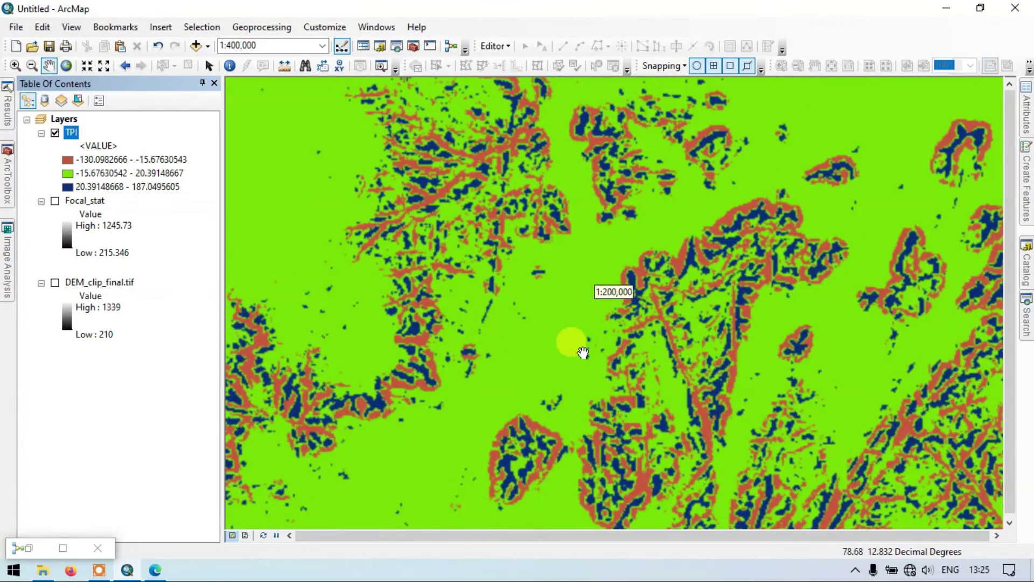
{"action": "mouse_move", "coordinate": [560, 370]}
{"action": "left_mouse_down"}
{"action": "mouse_move", "coordinate": [549, 189]}
{"action": "mouse_move", "coordinate": [558, 351]}
{"action": "left_mouse_up"}
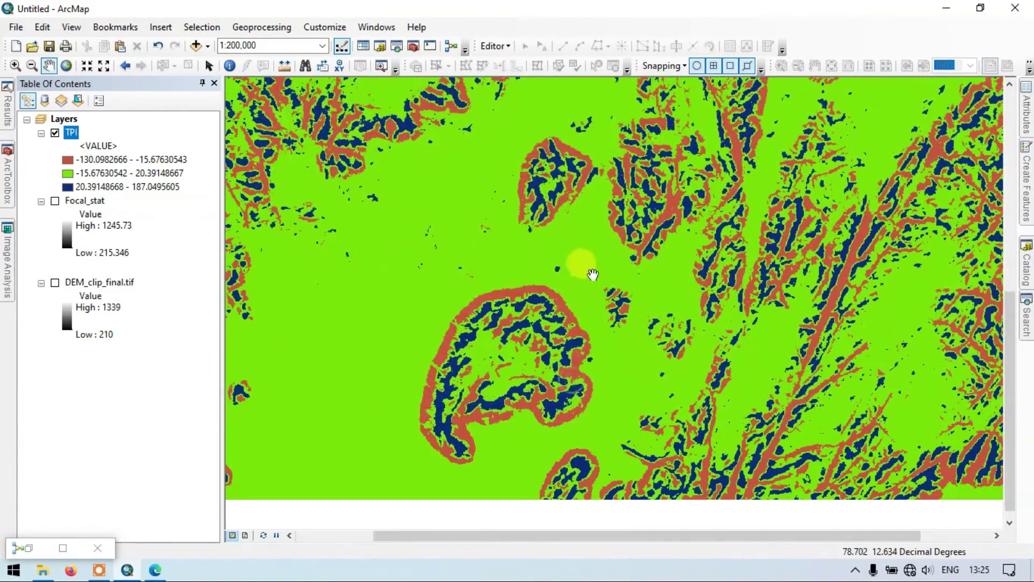
{"action": "left_click_drag", "start_coordinate": [593, 275], "coordinate": [611, 229]}
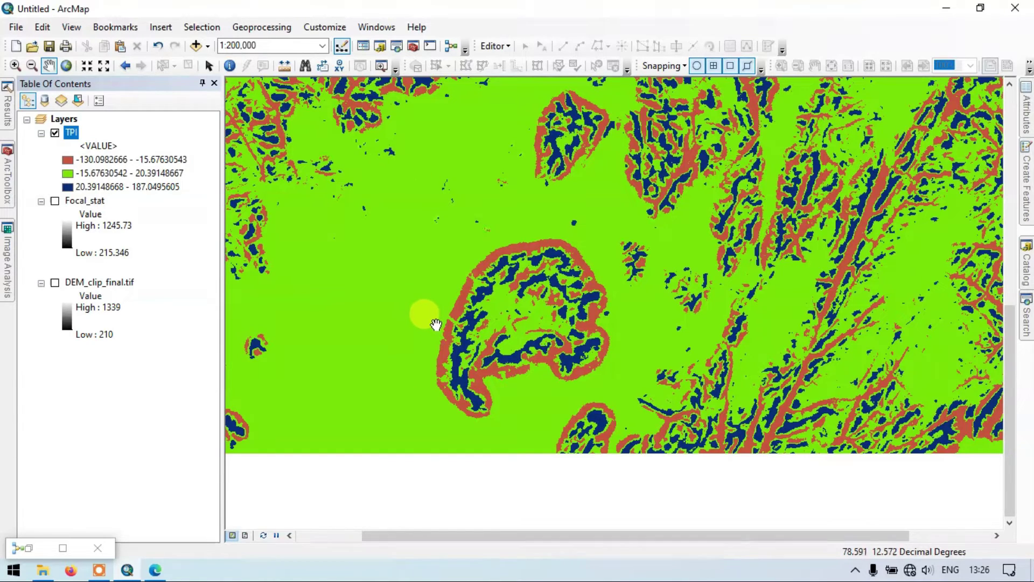
Zoom out, recentre the TPI raster, and settle at 1:300,000 to show wider ridges and valleys
{"action": "scroll", "coordinate": [538, 234], "scroll_direction": "down", "scroll_amount": 3}
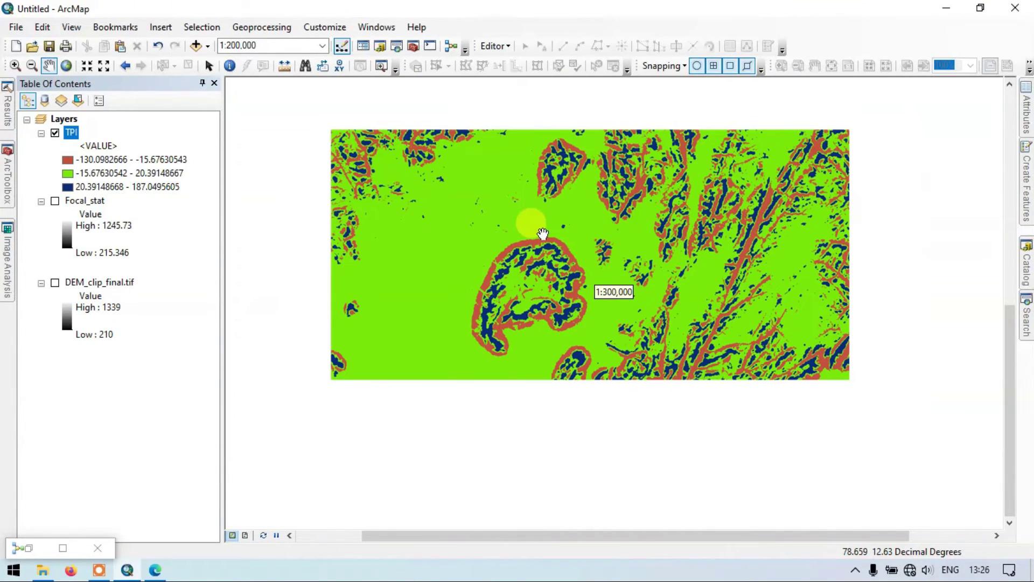
{"action": "left_click_drag", "start_coordinate": [614, 157], "coordinate": [626, 268]}
{"action": "left_click_drag", "start_coordinate": [603, 229], "coordinate": [602, 263]}
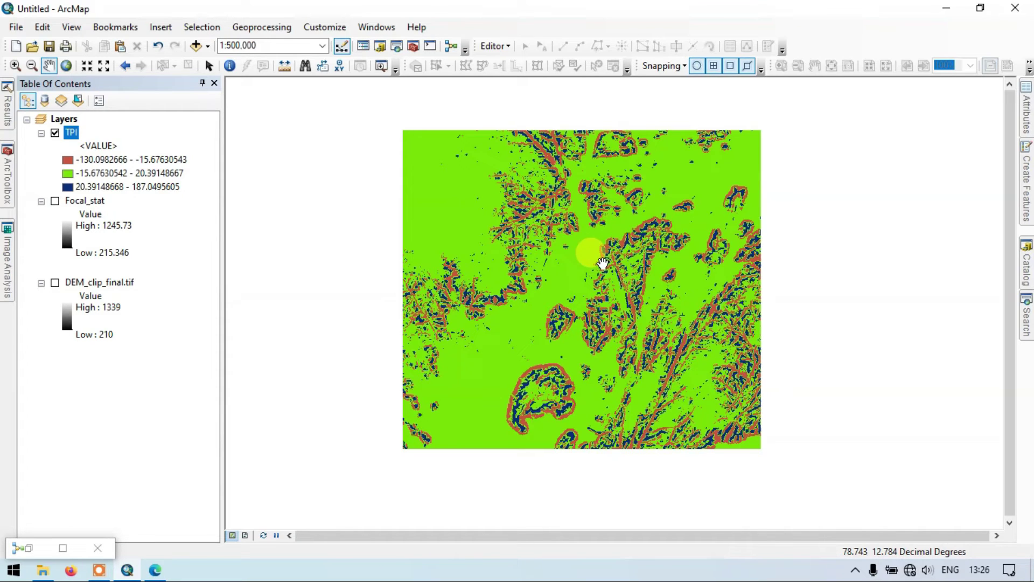
{"action": "scroll", "coordinate": [541, 222], "scroll_direction": "down", "scroll_amount": 2}
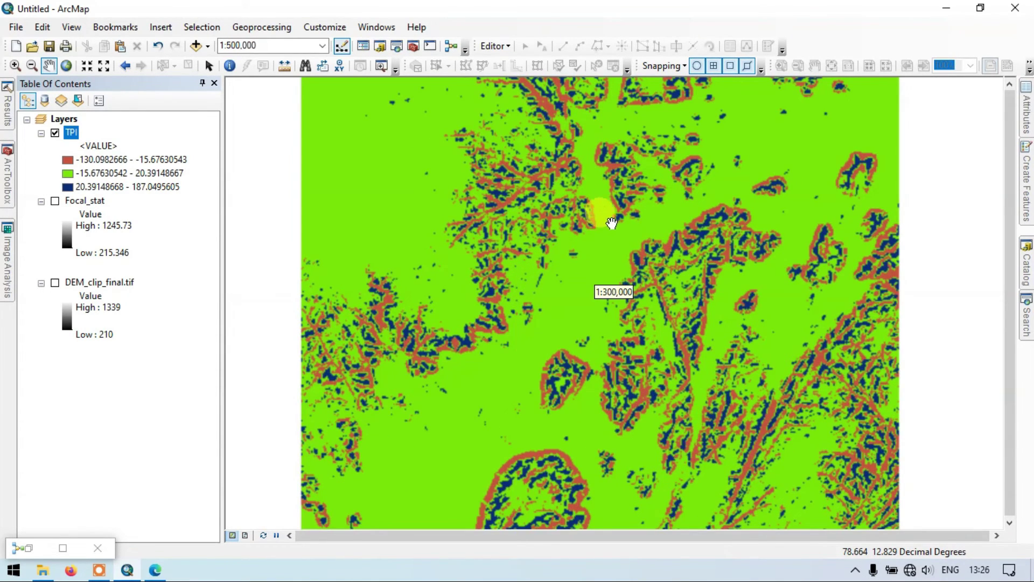